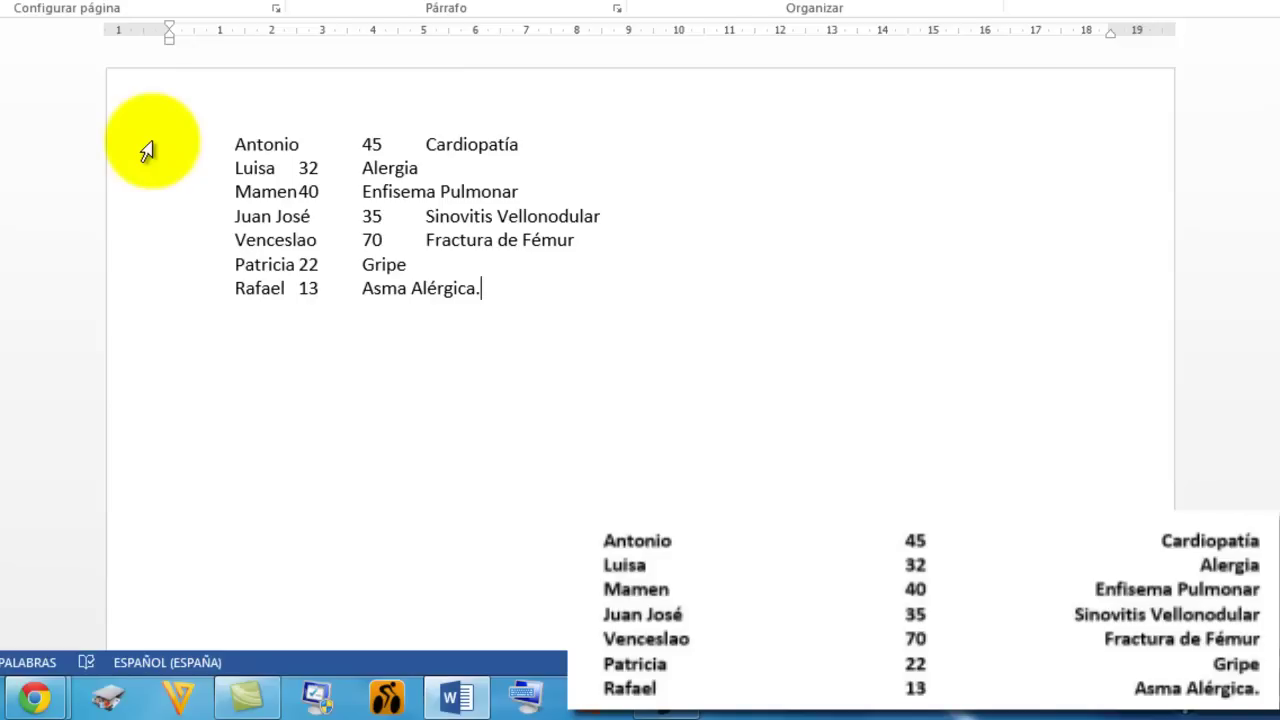
# Select all seven lines of the patient list and review every tab stop type the ruler offers, returning to left tab.
pyautogui.moveTo(146, 148); pyautogui.dragTo(168, 298)
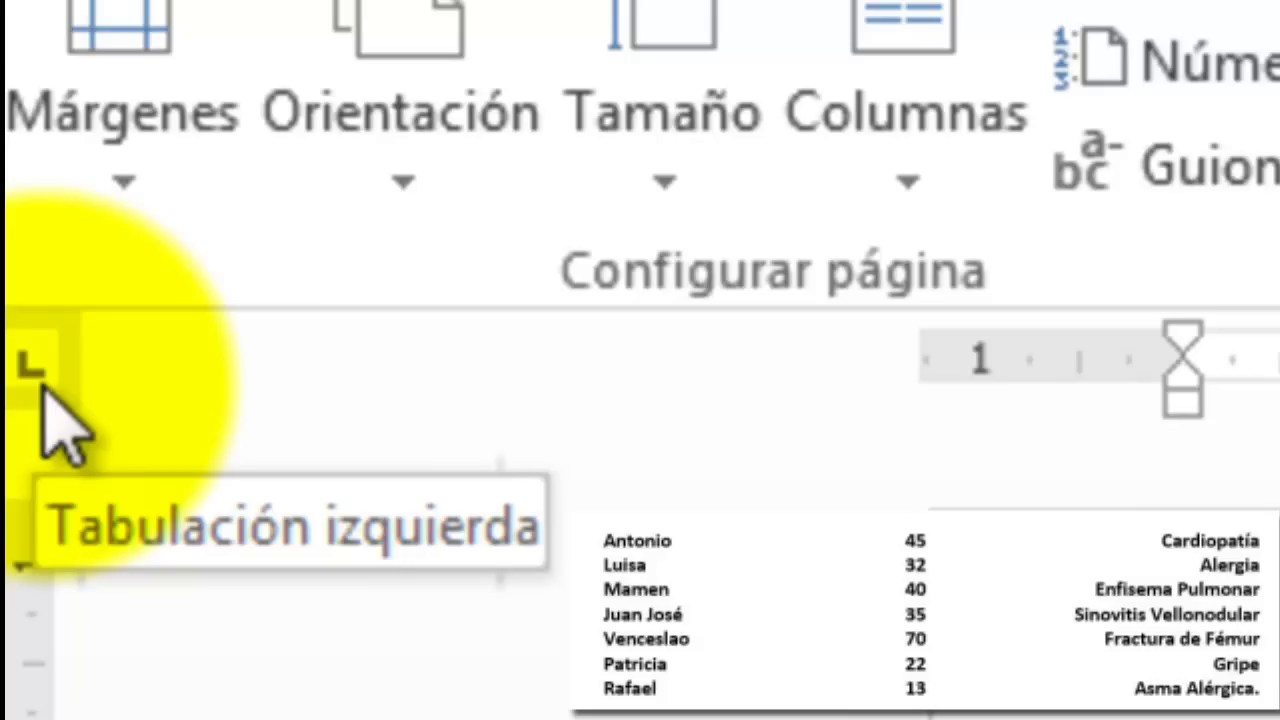
pyautogui.click(31, 376)
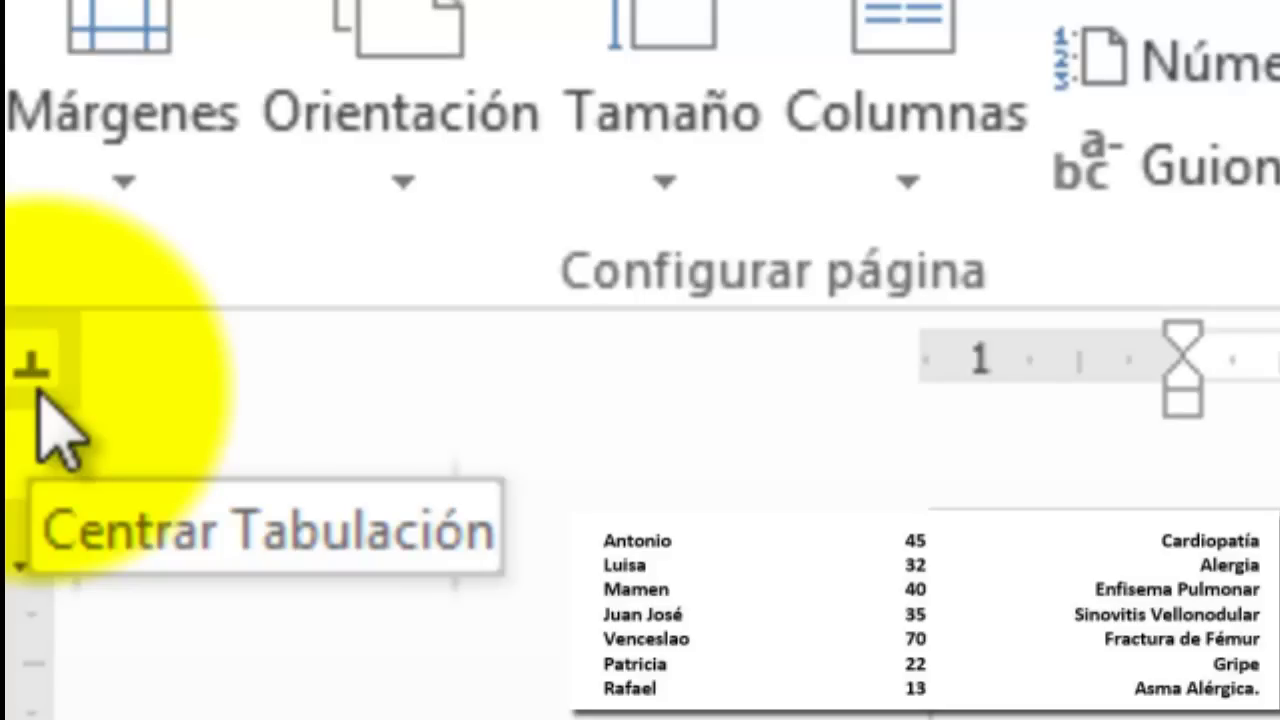
pyautogui.click(39, 393)
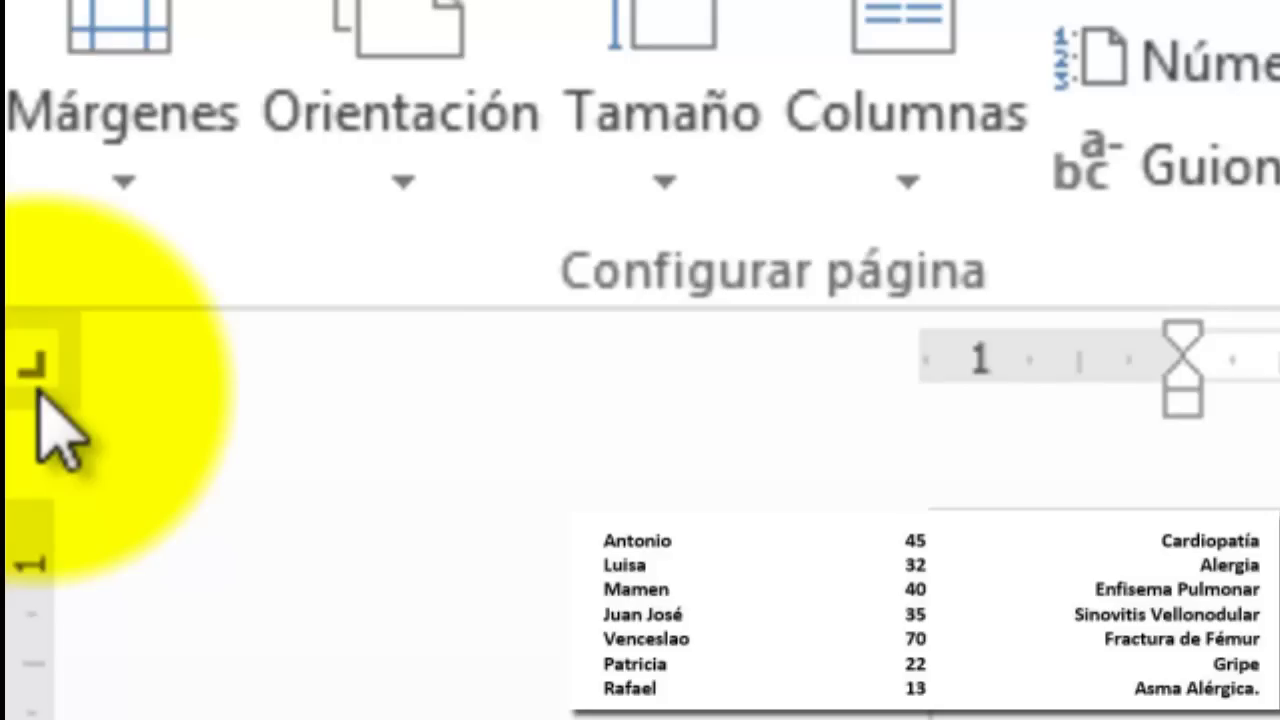
pyautogui.click(38, 393)
pyautogui.click(38, 396)
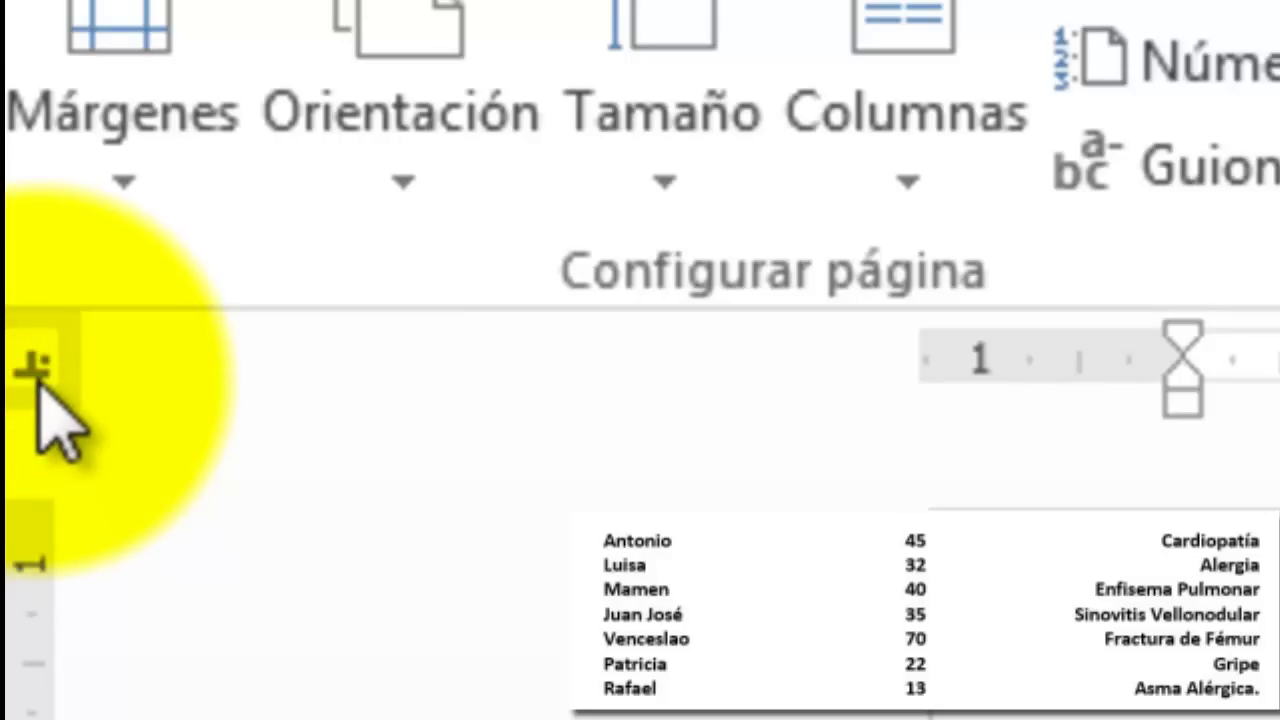
pyautogui.click(38, 403)
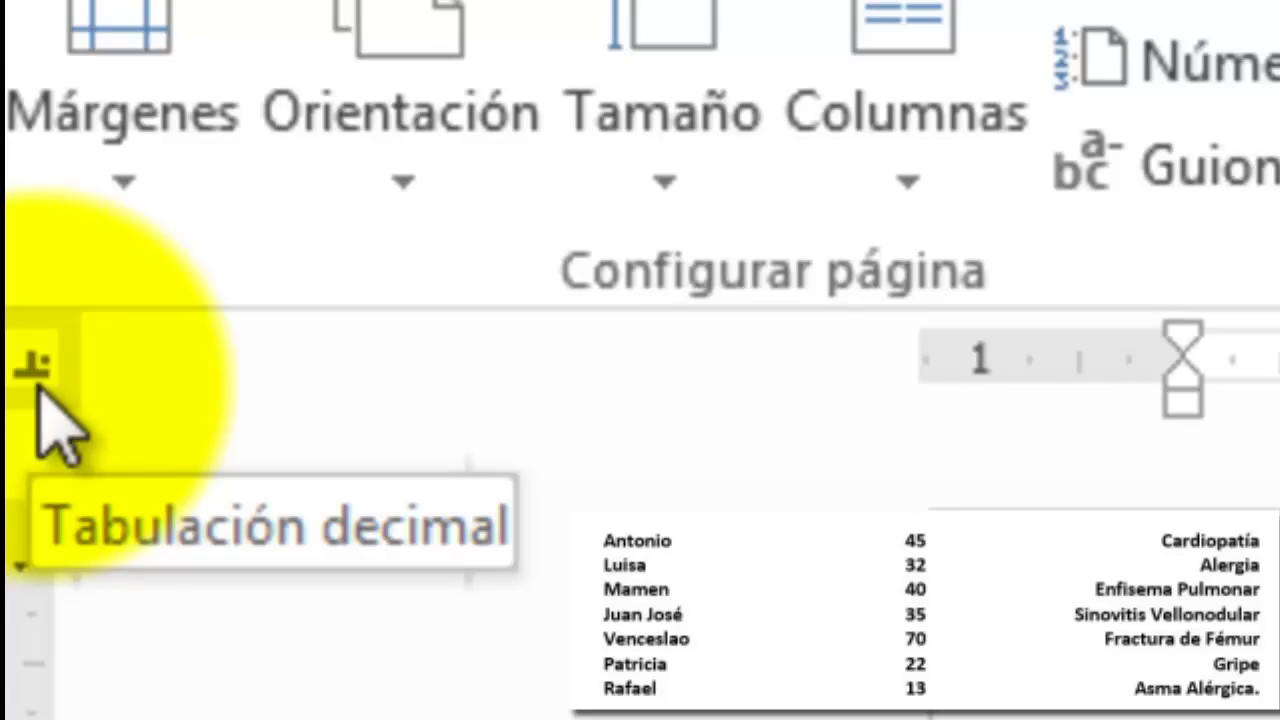
pyautogui.click(38, 388)
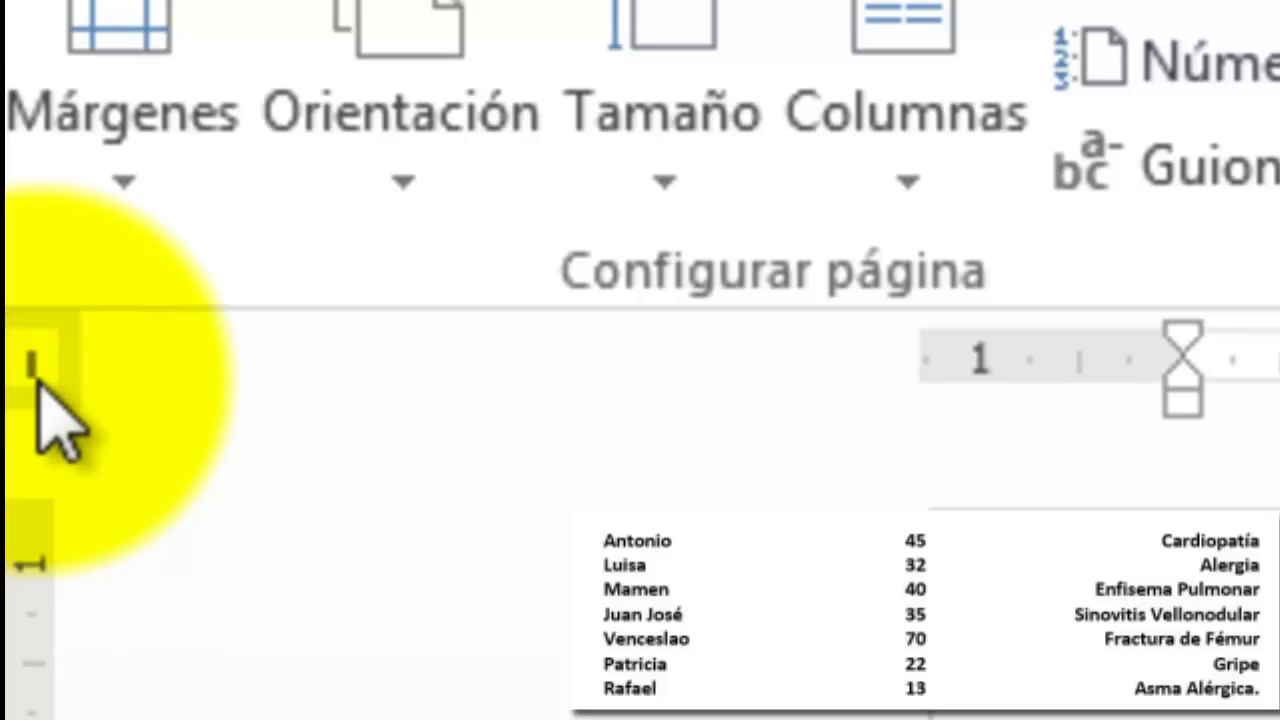
pyautogui.click(38, 387)
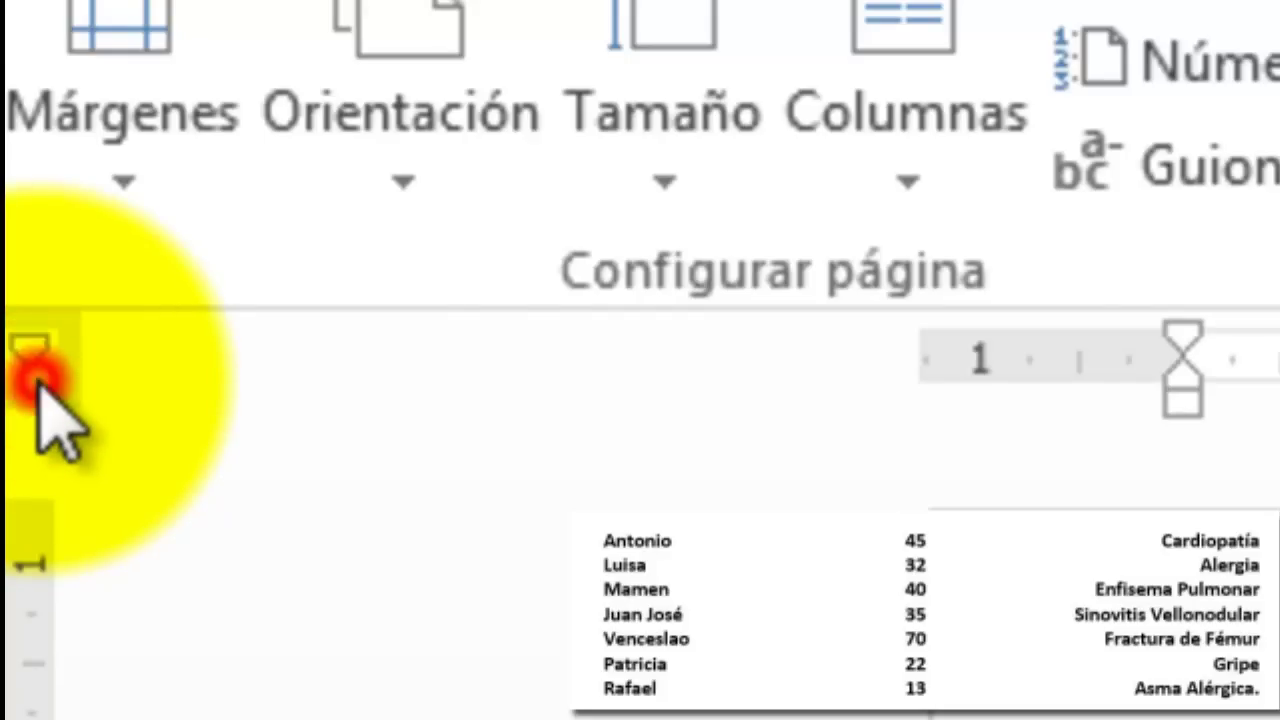
pyautogui.click(38, 387)
pyautogui.click(38, 386)
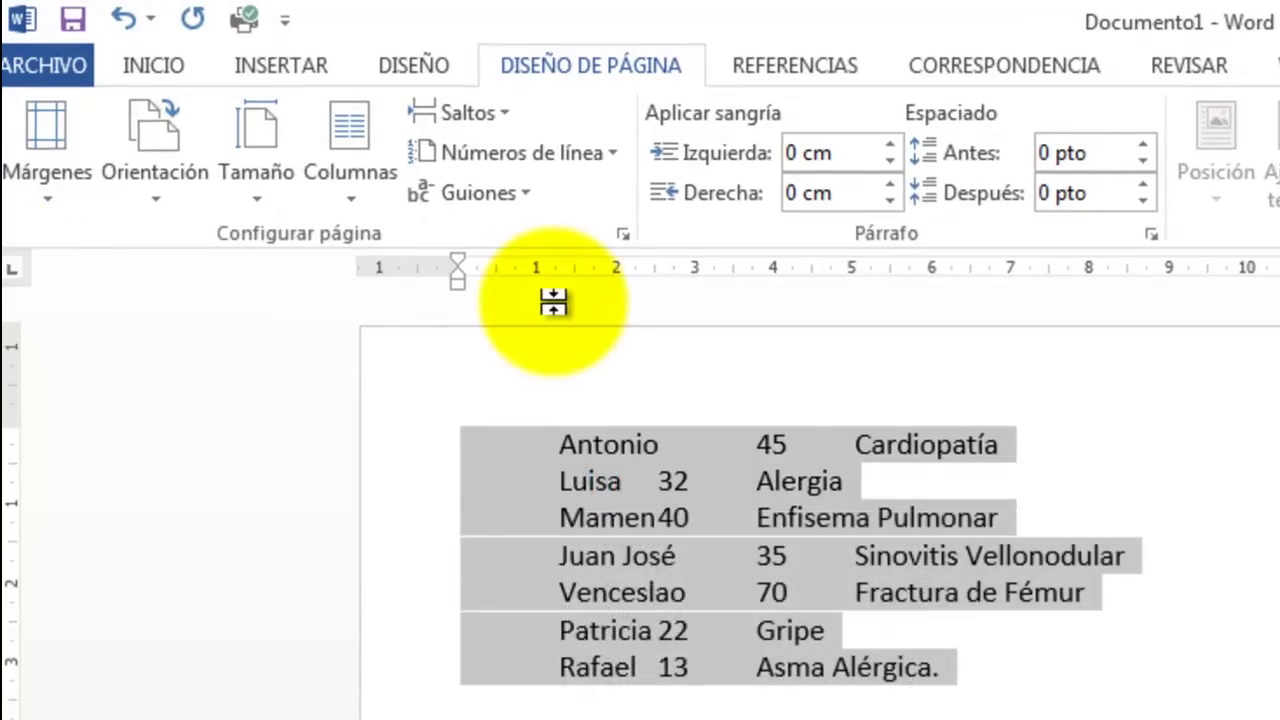
# Set left, centred and right tab stops at 2 cm, about 9.25 cm and 17.5 cm for the list's three columns.
pyautogui.click(615, 270)
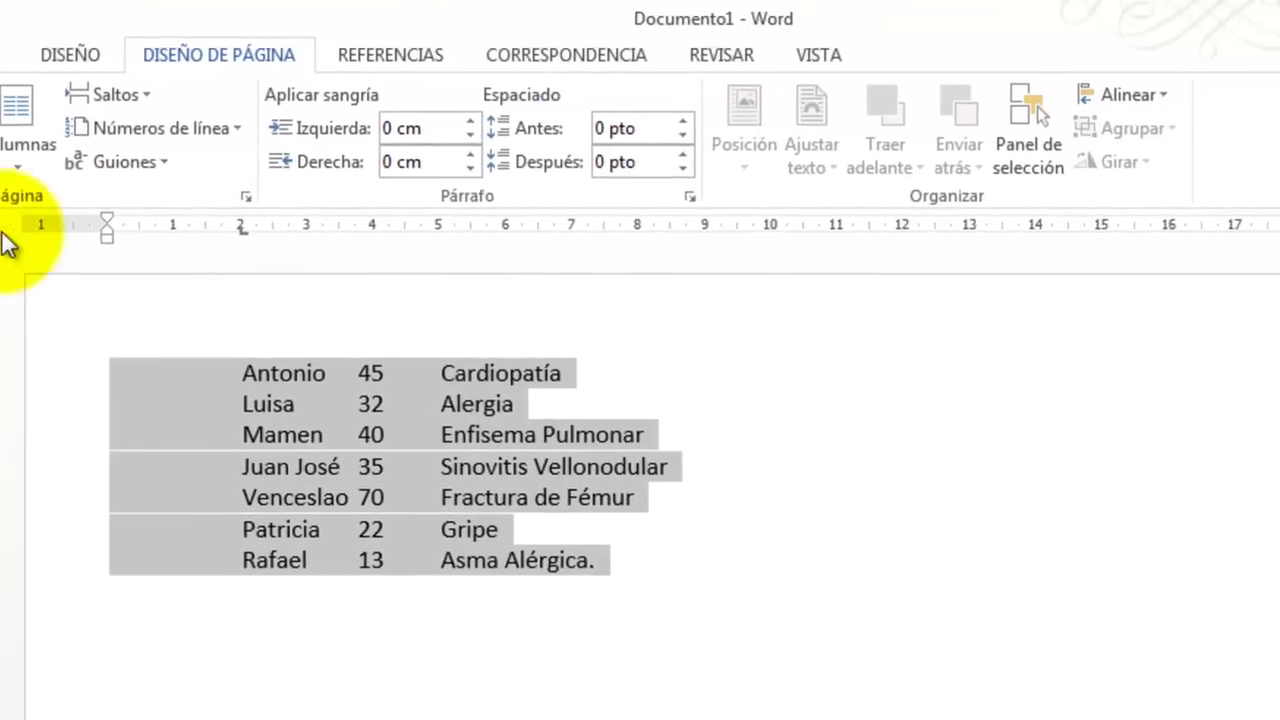
pyautogui.click(710, 228)
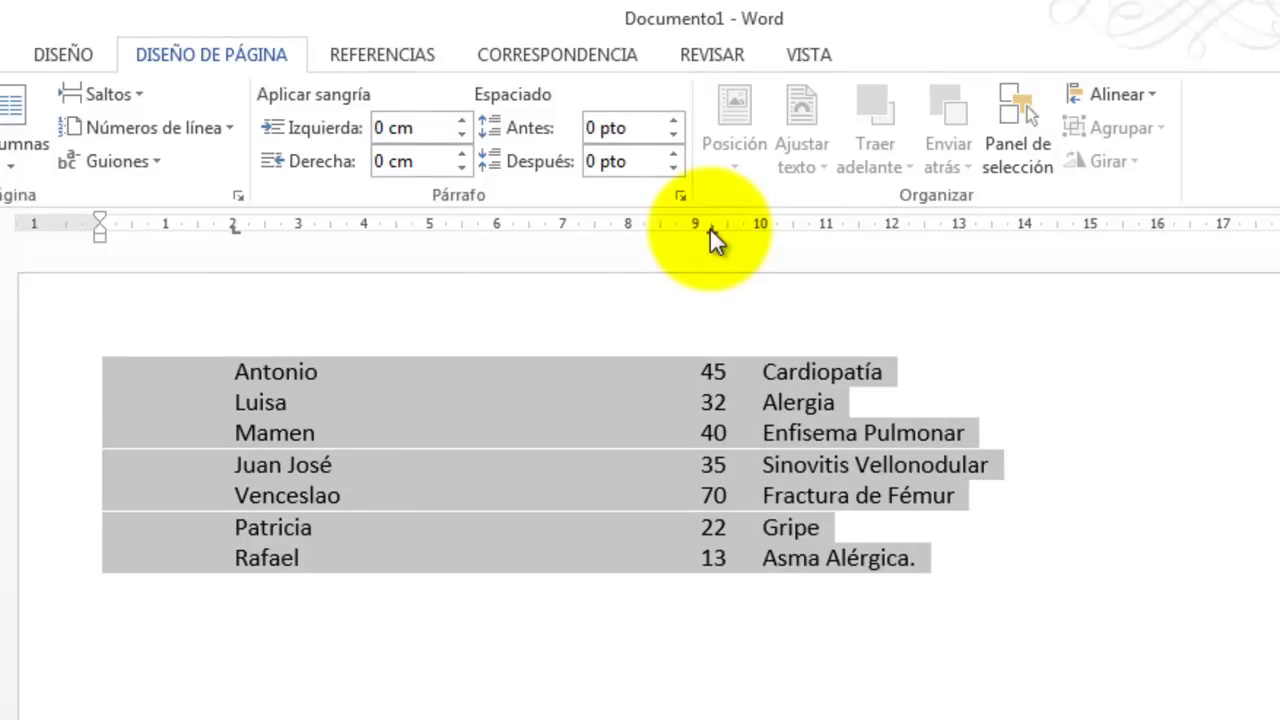
pyautogui.moveTo(710, 229); pyautogui.dragTo(708, 230)
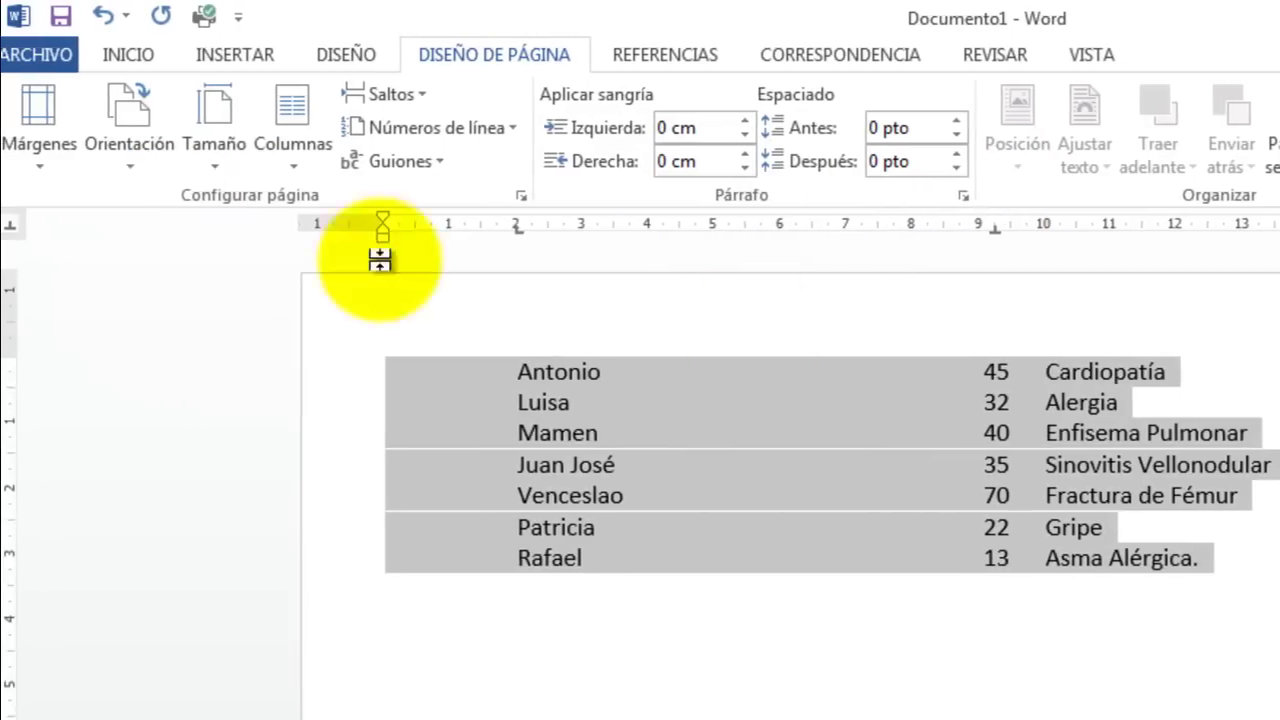
pyautogui.click(15, 230)
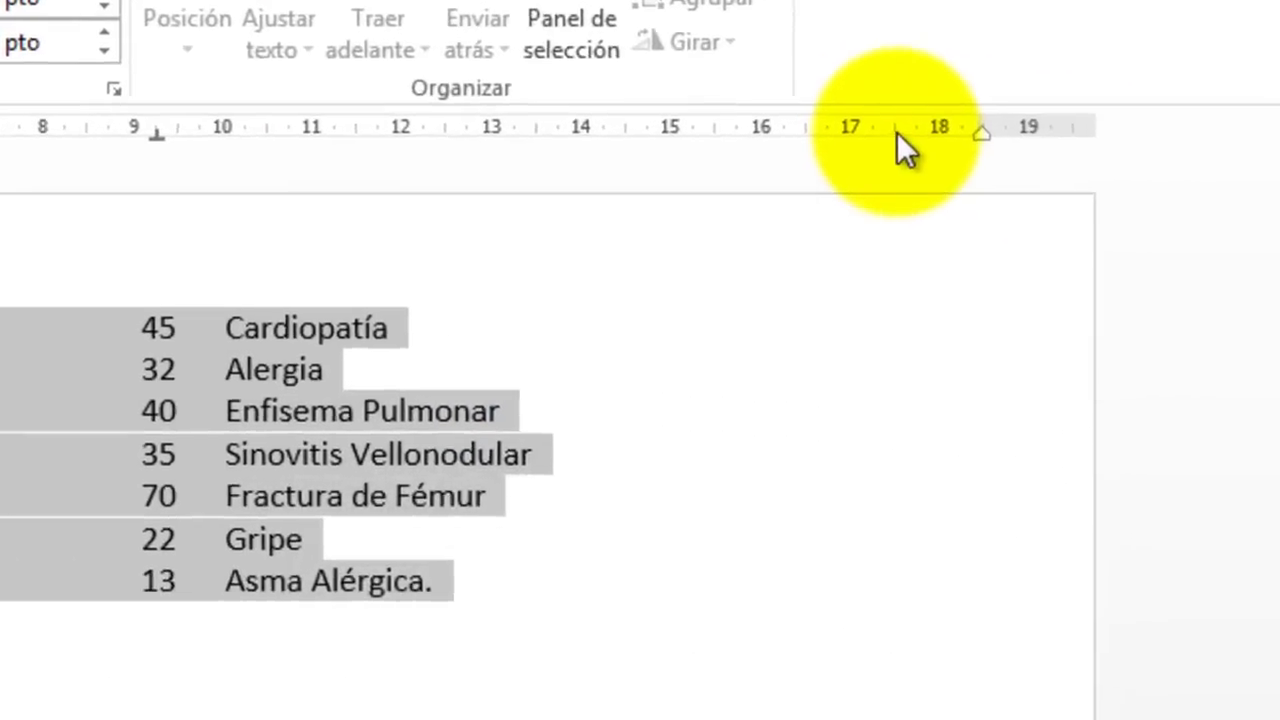
pyautogui.click(895, 128)
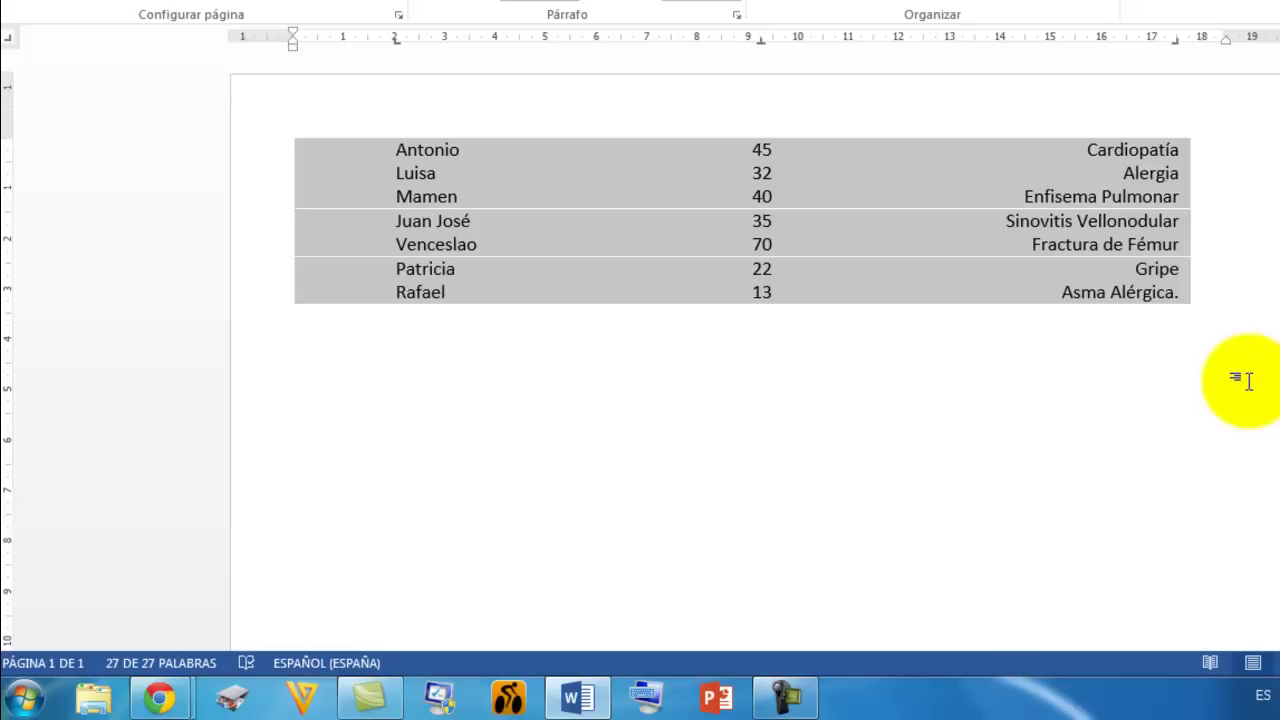
# Remove the centred tab stop from the age column and add it again at about 9.25 cm.
pyautogui.click(762, 41)
pyautogui.moveTo(783, 165); pyautogui.dragTo(794, 171)
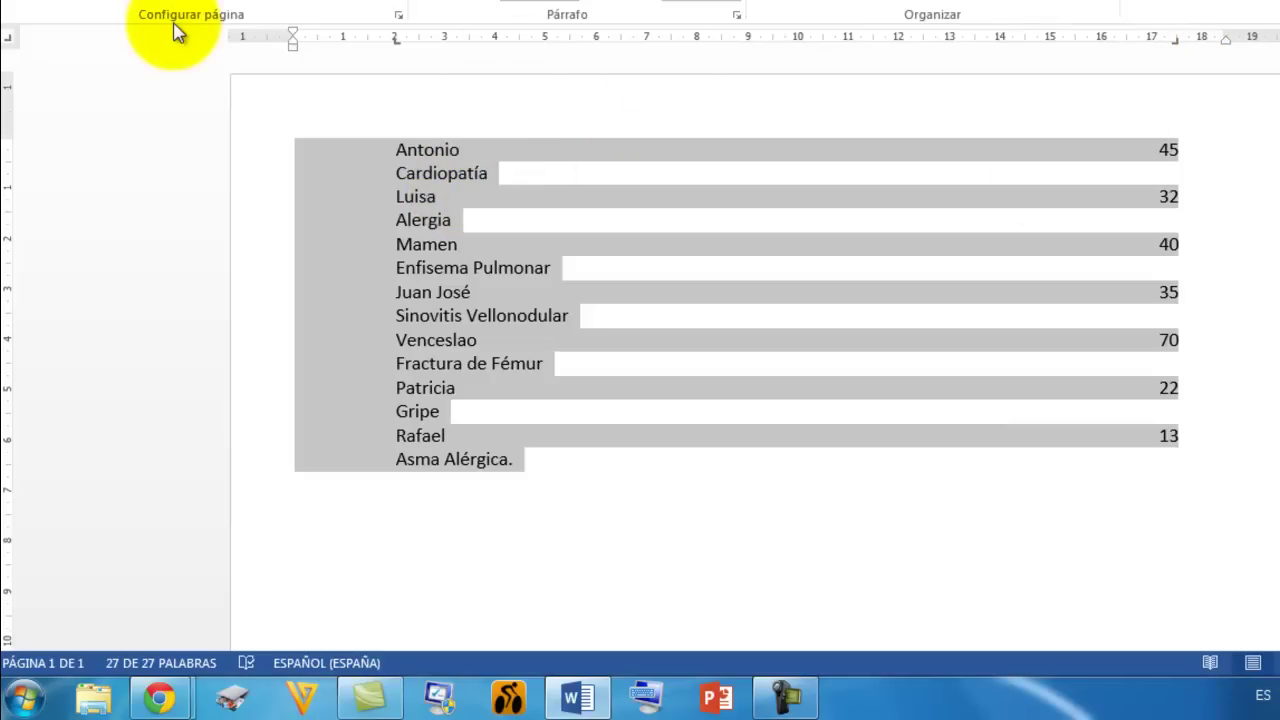
pyautogui.click(10, 38)
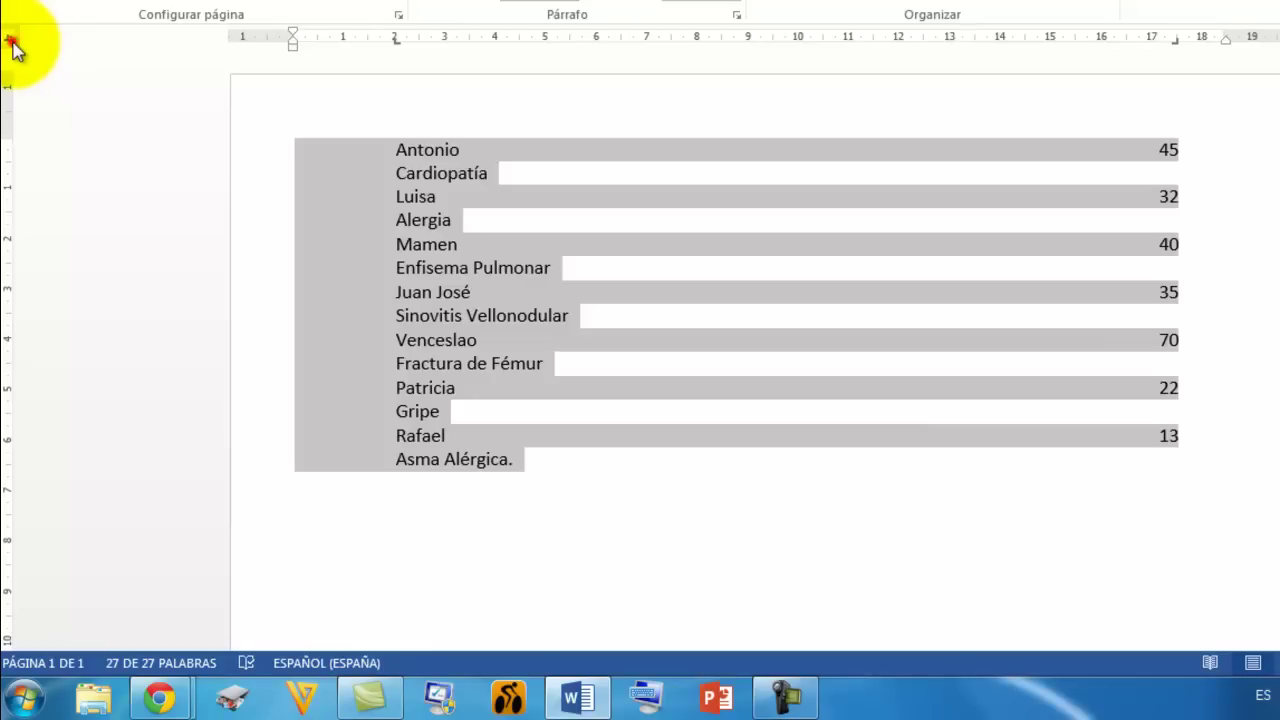
pyautogui.click(12, 44)
pyautogui.click(12, 44)
pyautogui.click(9, 44)
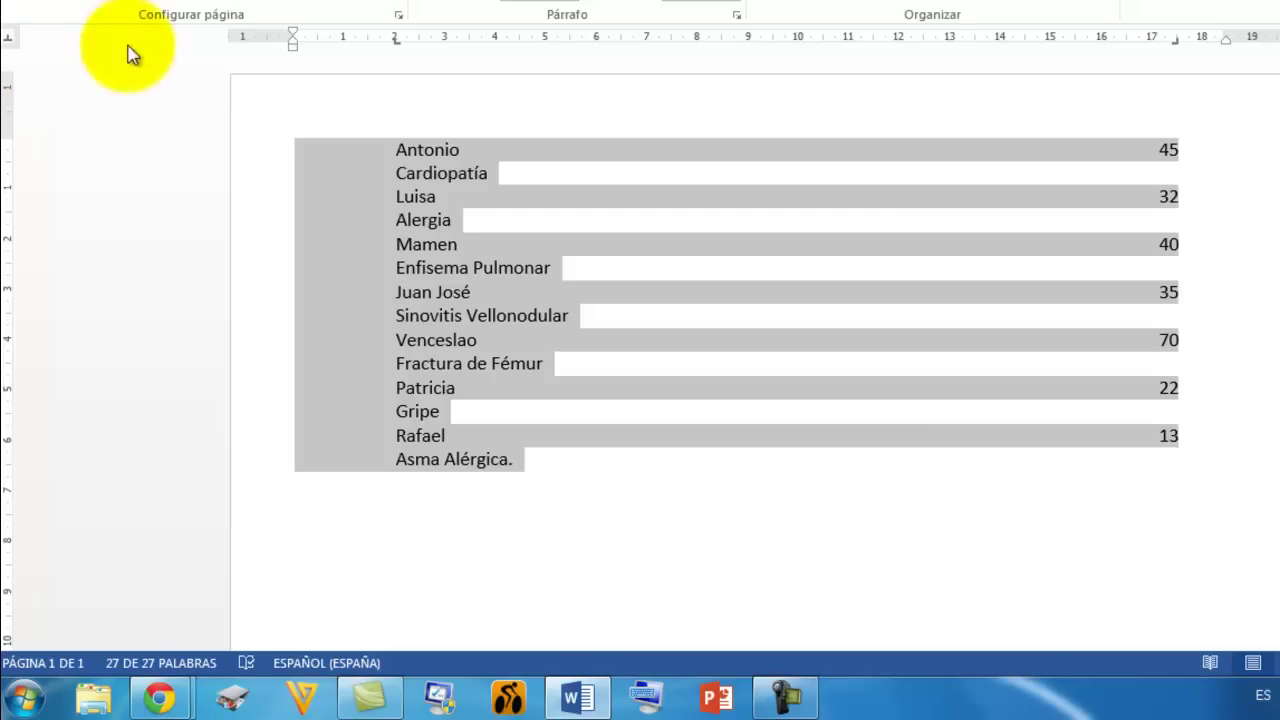
pyautogui.click(764, 38)
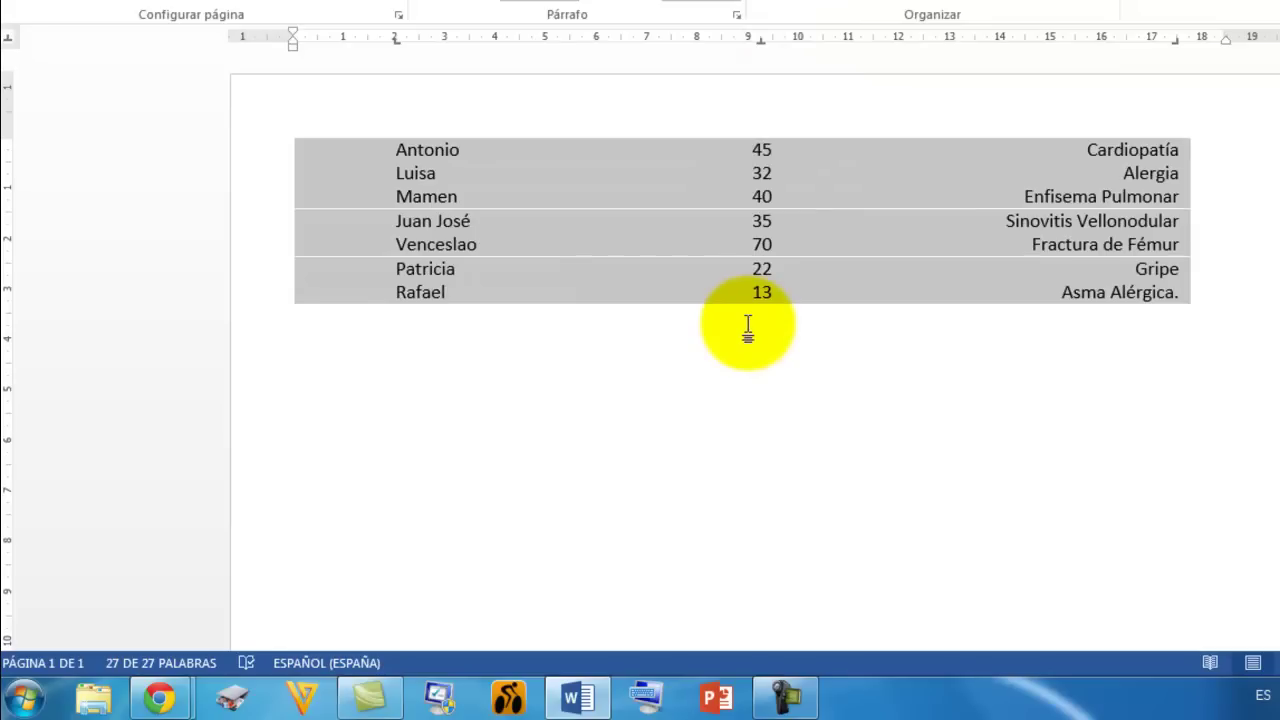
pyautogui.click(748, 327)
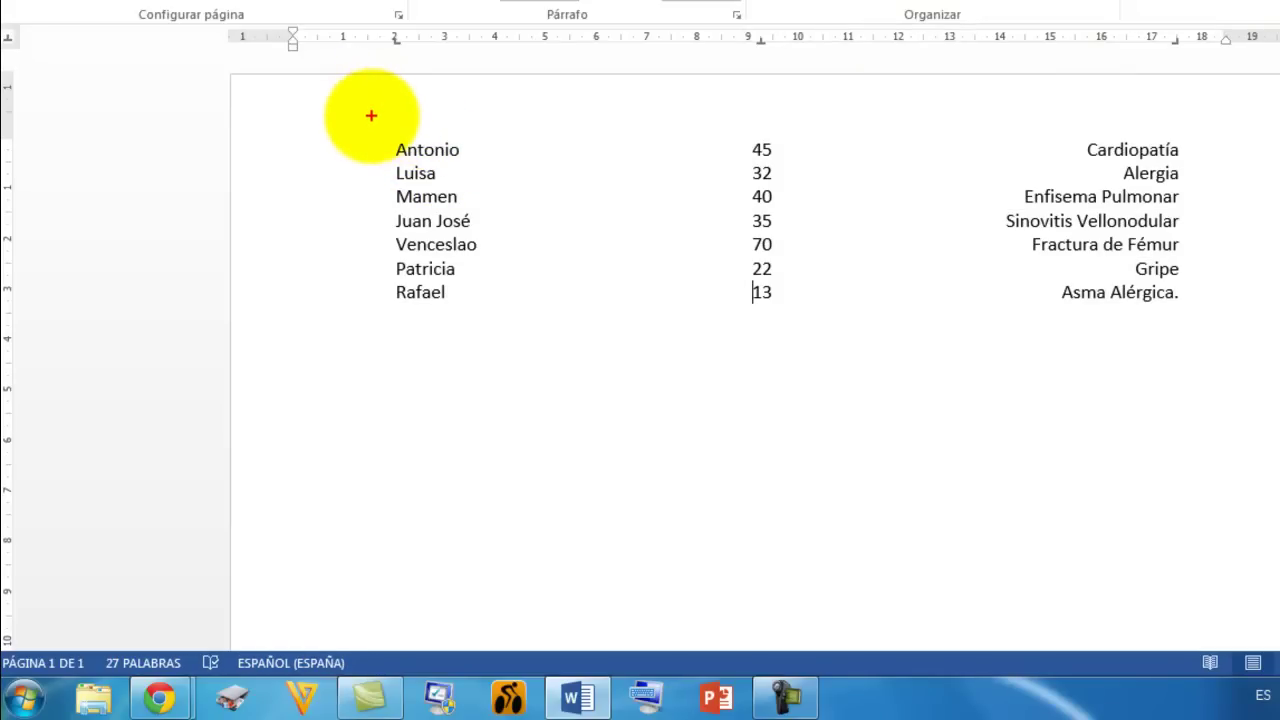
pyautogui.moveTo(371, 115)
pyautogui.mouseDown()
pyautogui.moveTo(497, 348)
pyautogui.moveTo(536, 348)
pyautogui.mouseUp()
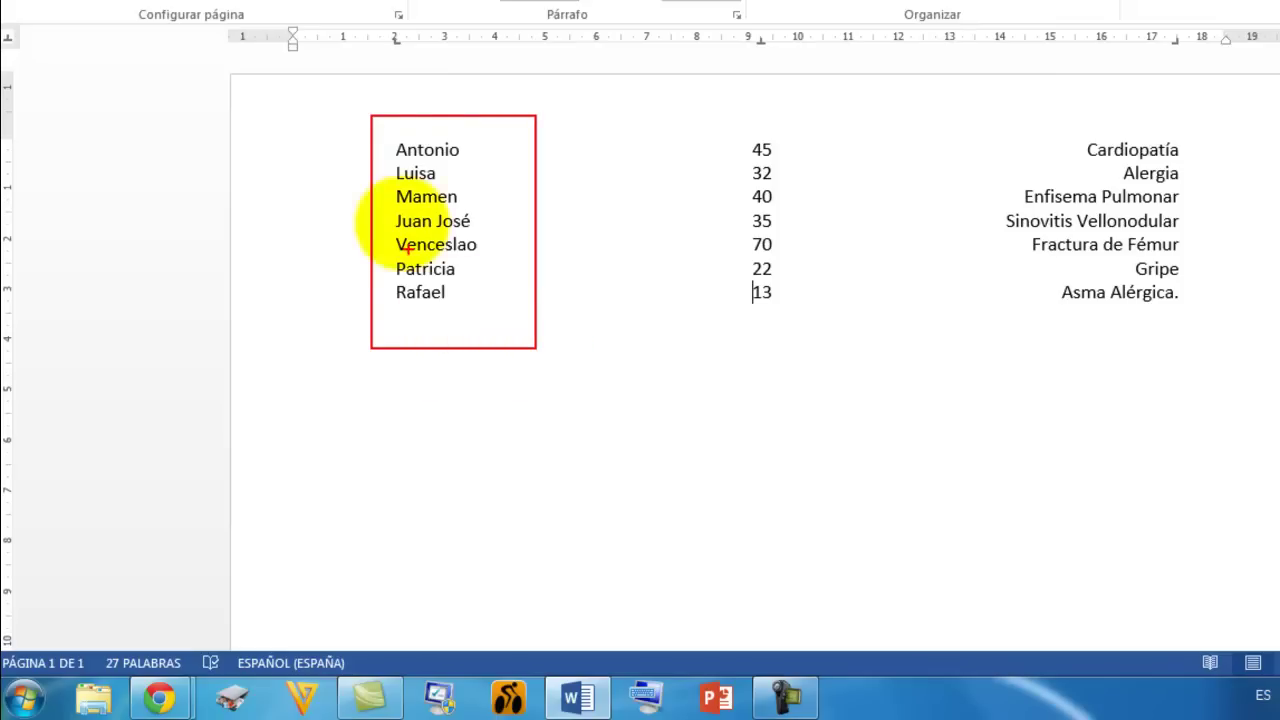
pyautogui.moveTo(396, 142); pyautogui.dragTo(400, 296)
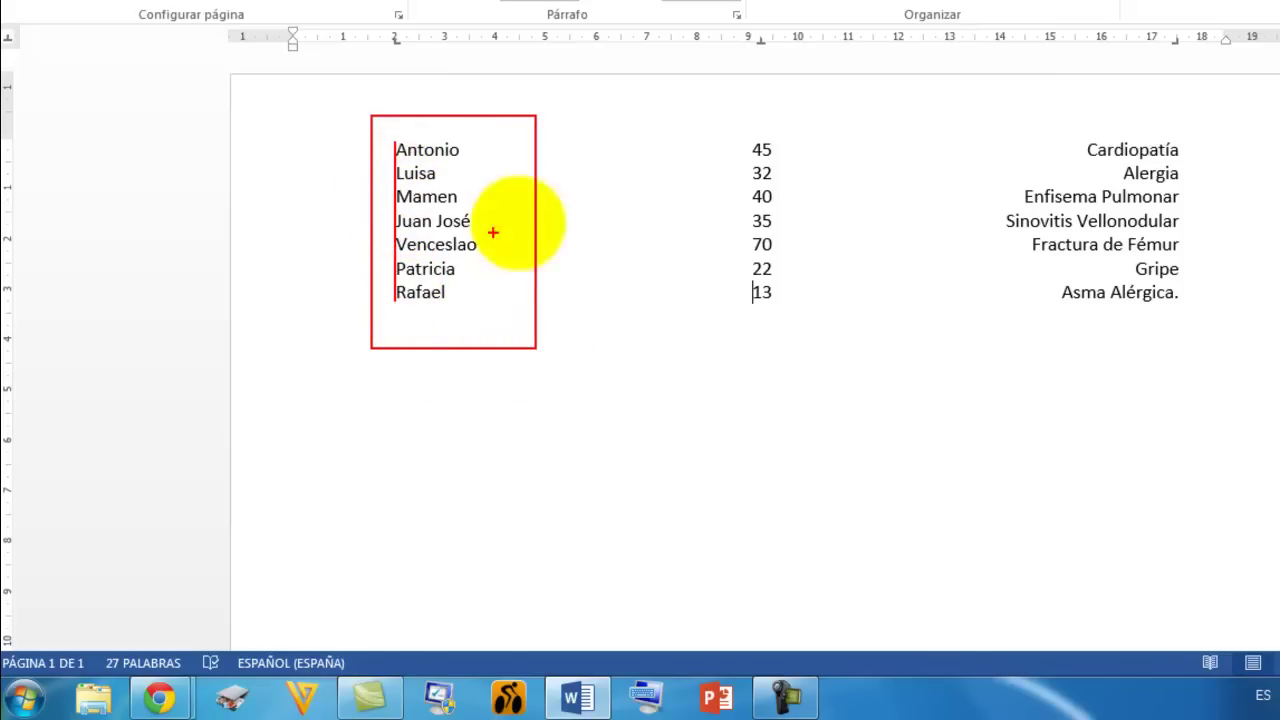
pyautogui.moveTo(491, 138)
pyautogui.mouseDown()
pyautogui.moveTo(514, 286)
pyautogui.moveTo(491, 314)
pyautogui.mouseUp()
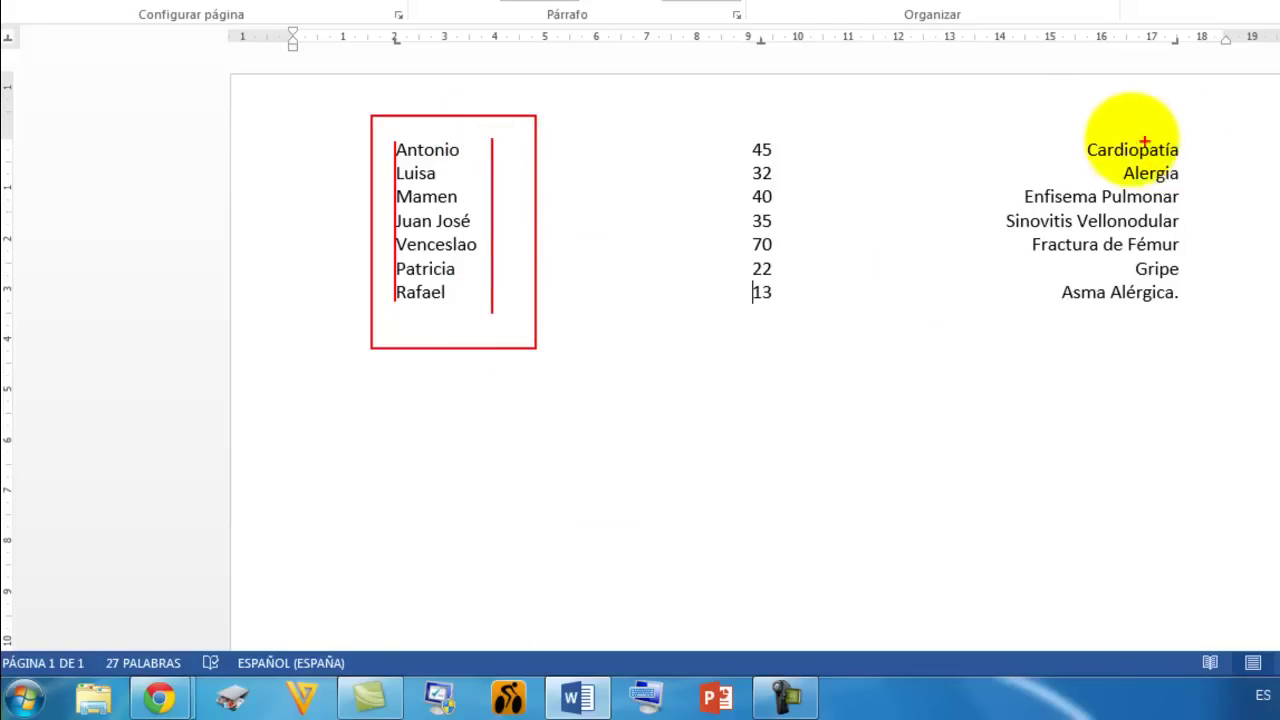
pyautogui.moveTo(970, 104); pyautogui.dragTo(1213, 331)
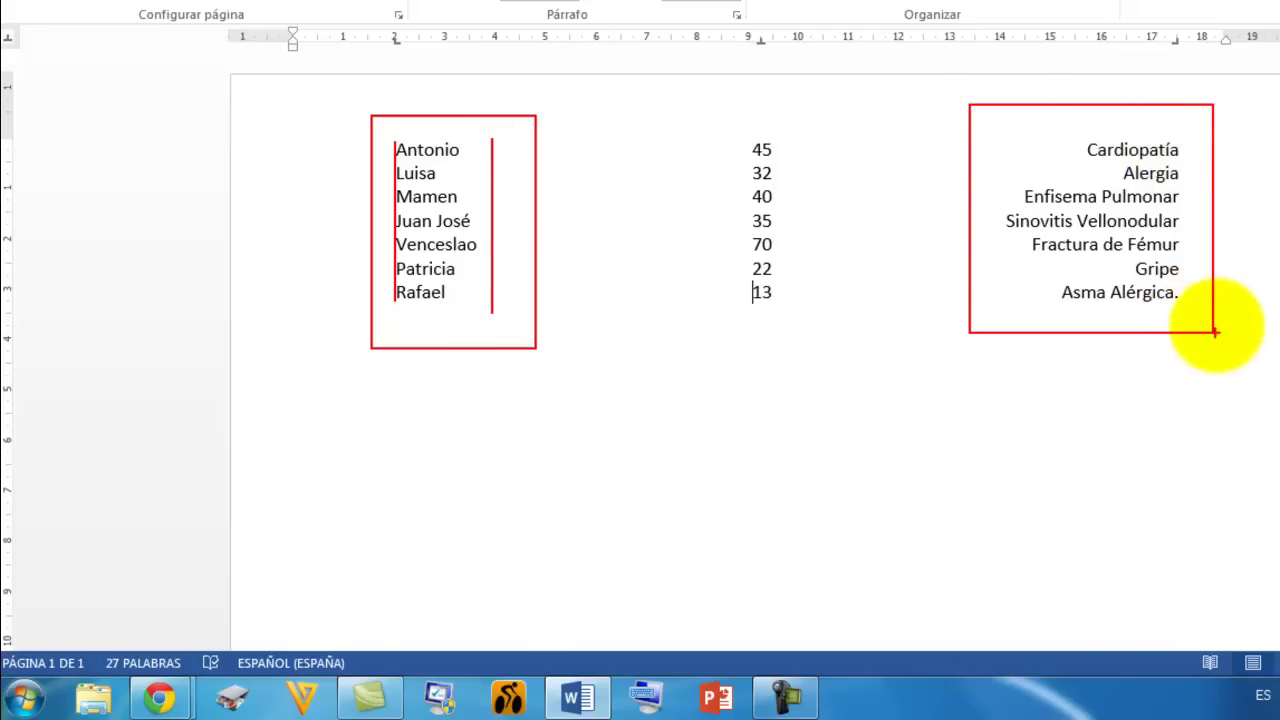
pyautogui.moveTo(1185, 147); pyautogui.dragTo(1181, 297)
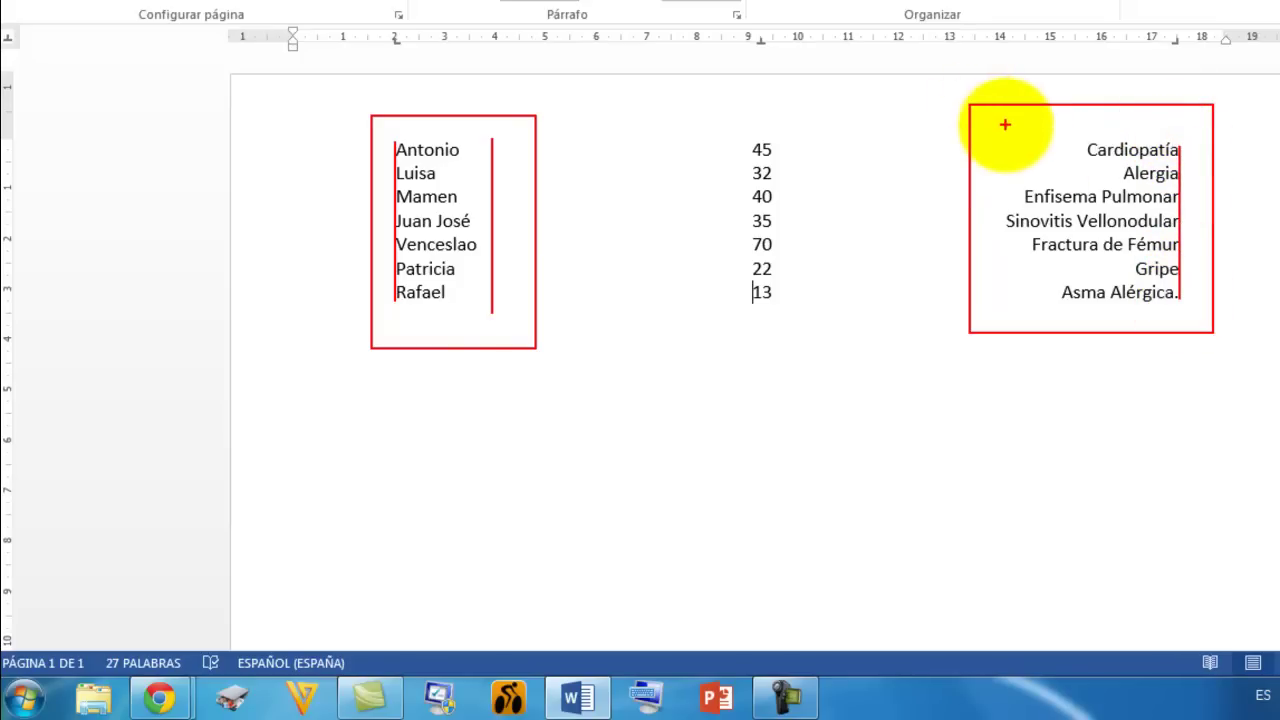
pyautogui.moveTo(1005, 125); pyautogui.dragTo(1004, 310)
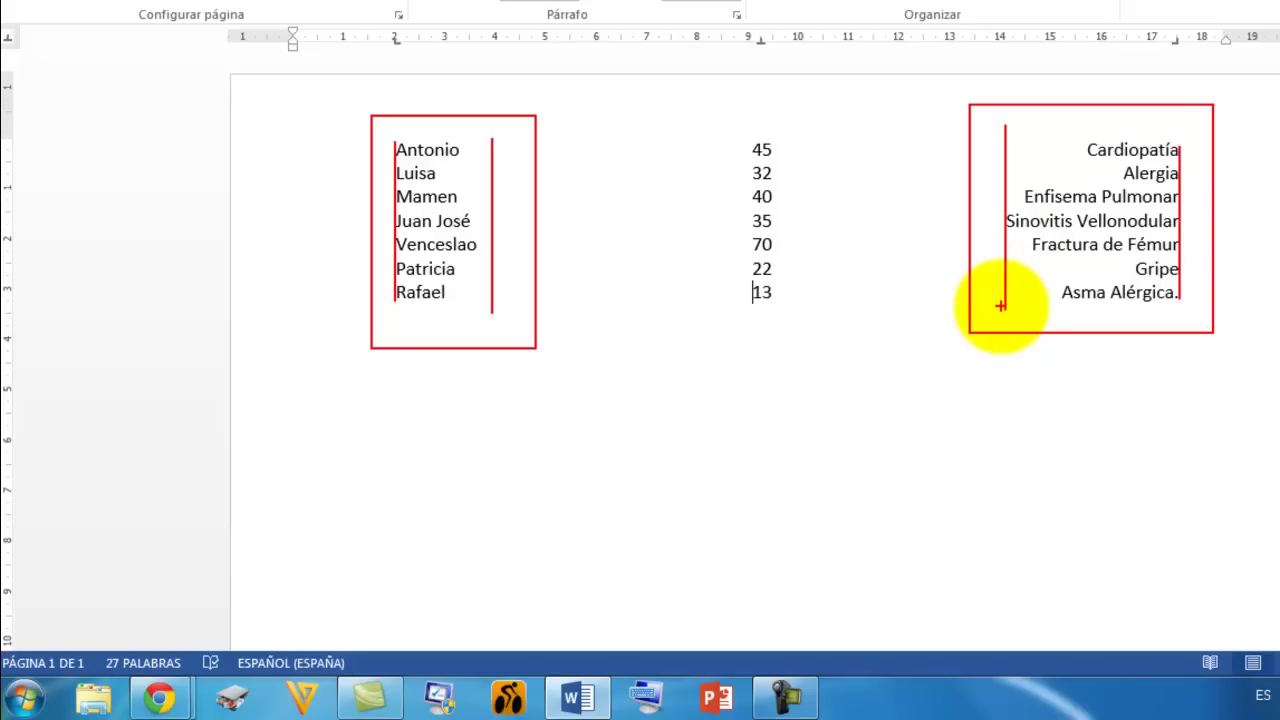
pyautogui.press('Escape')
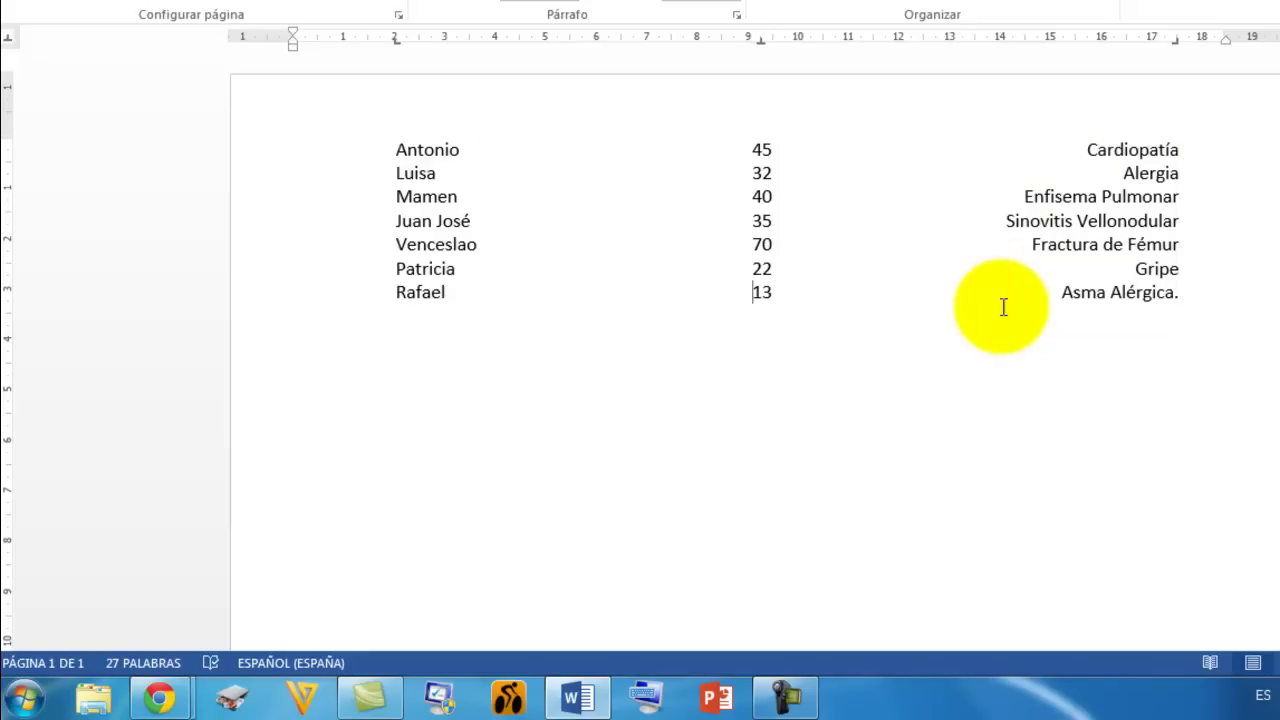
# Select the whole list and undo all of its custom tab stops.
pyautogui.hotkey('ctrl', 'a')
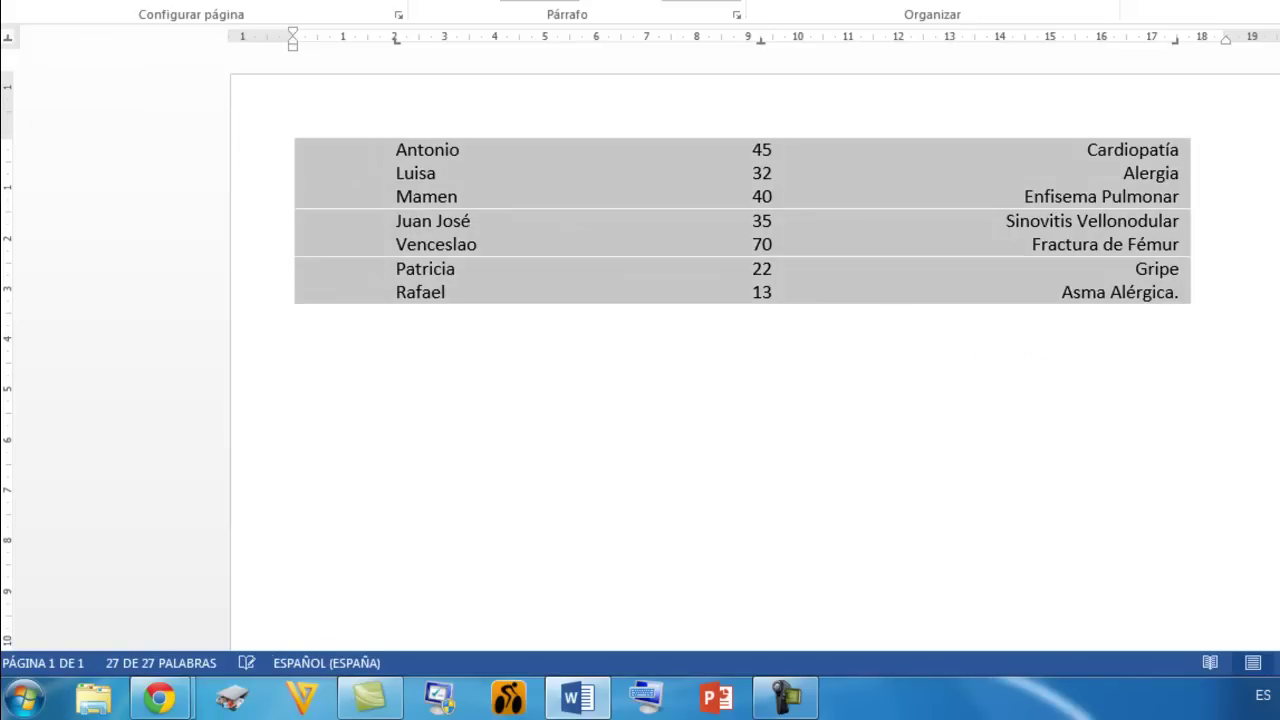
pyautogui.hotkey('ctrl', 'z')
pyautogui.hotkey('ctrl', 'z')
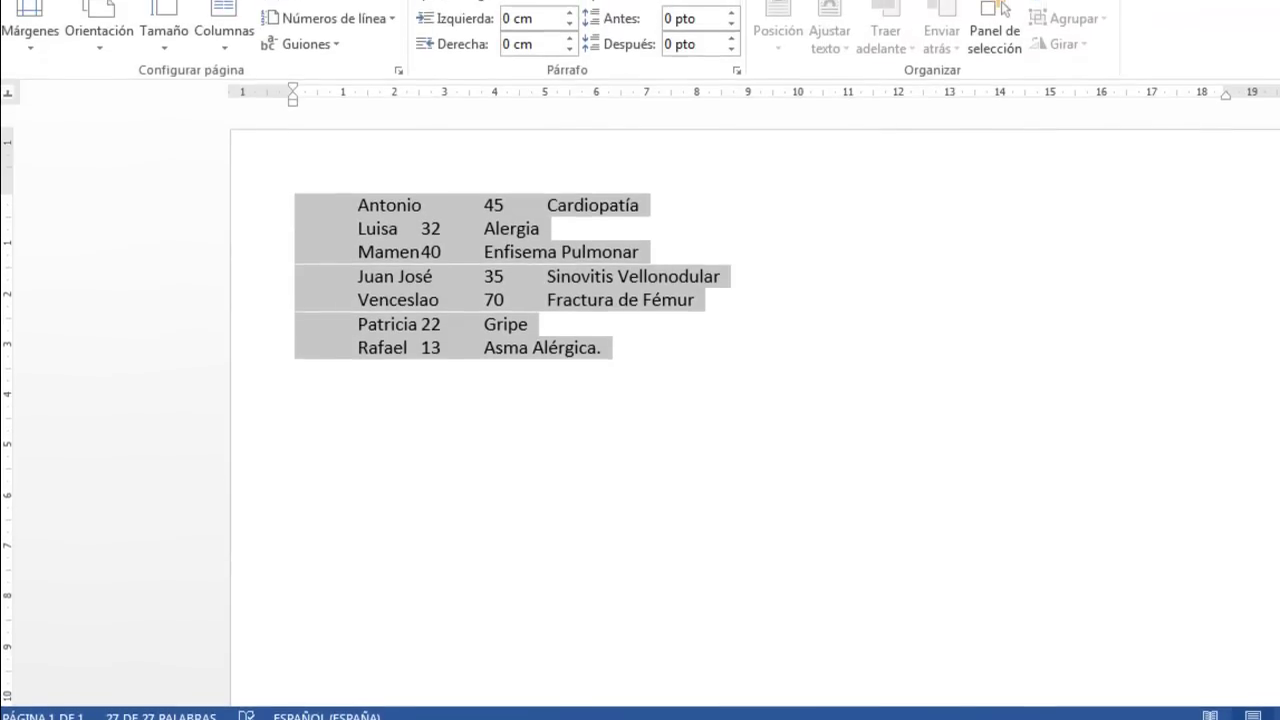
pyautogui.click(694, 363)
# Set a right tab stop at 2.5 cm for the name column across all seven lines of the list.
pyautogui.moveTo(268, 224); pyautogui.dragTo(263, 366)
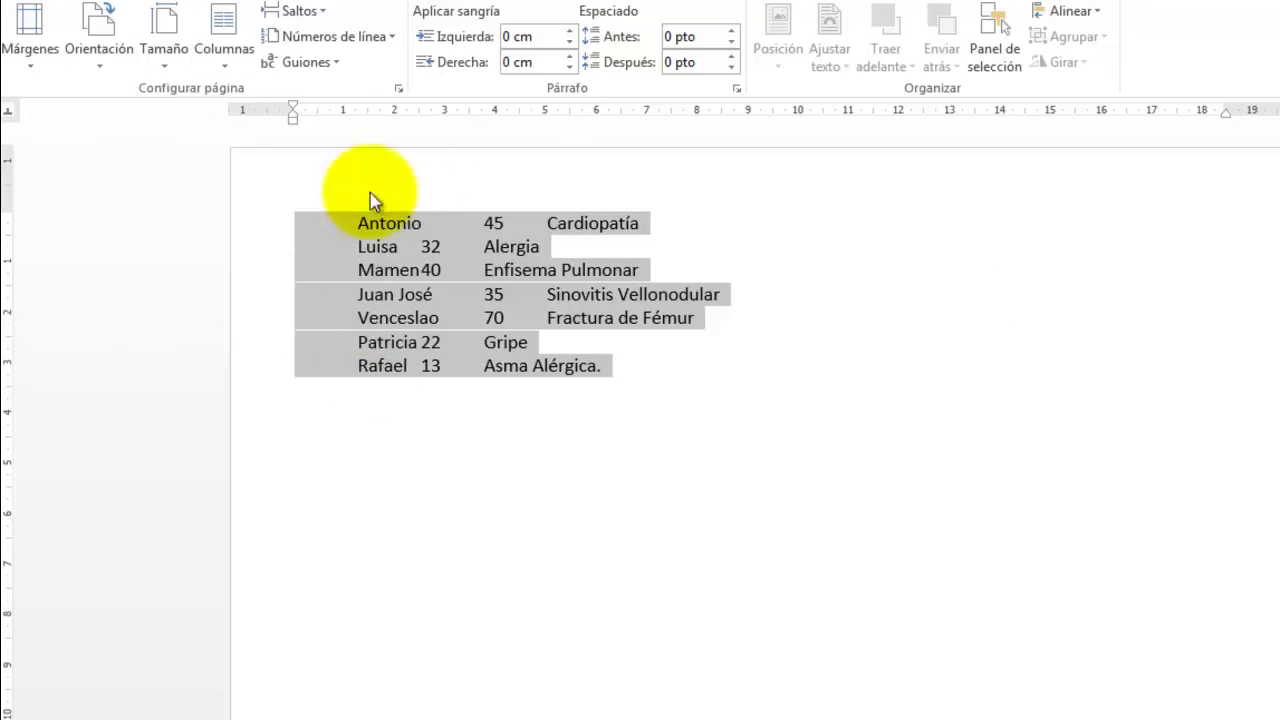
pyautogui.click(8, 114)
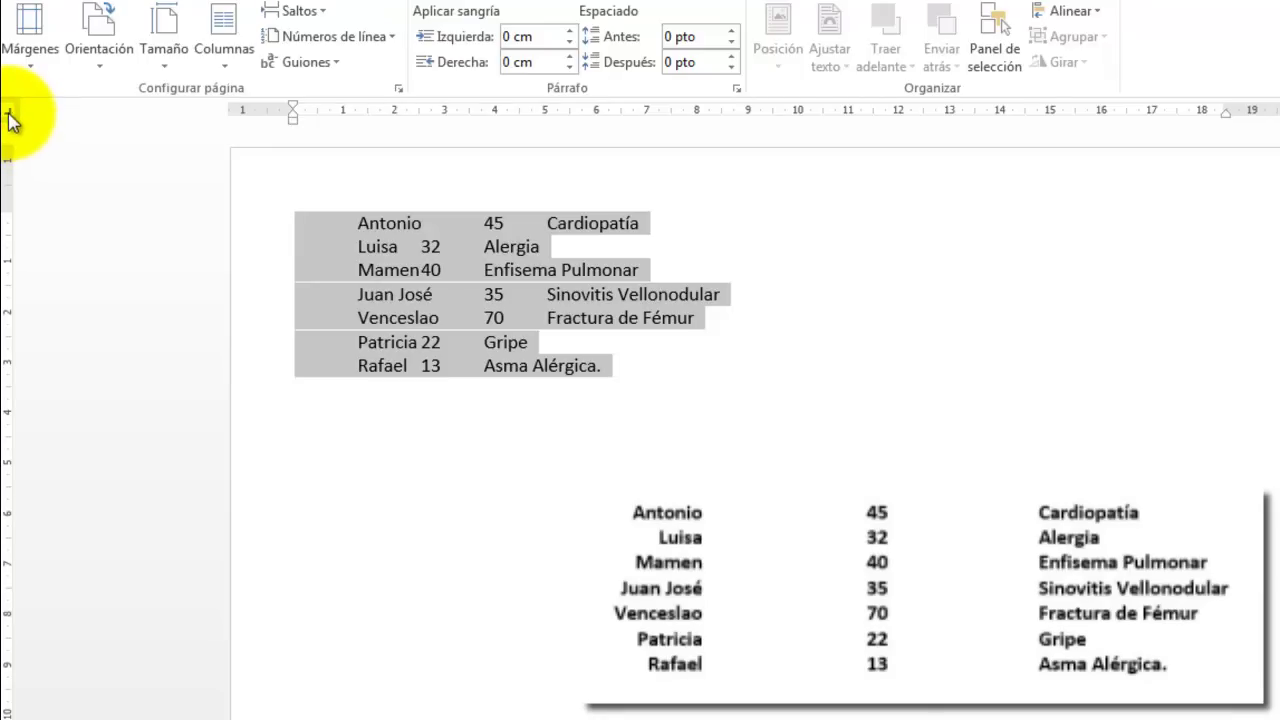
pyautogui.click(419, 112)
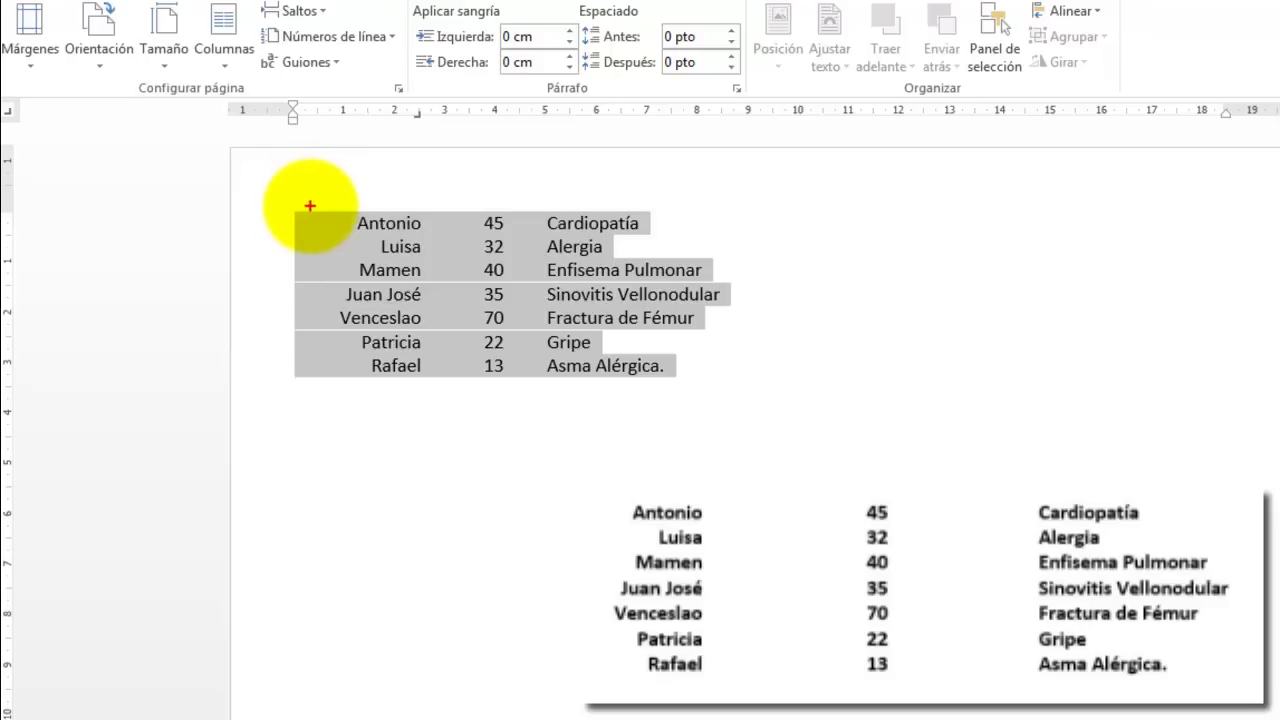
pyautogui.moveTo(326, 185); pyautogui.dragTo(447, 400)
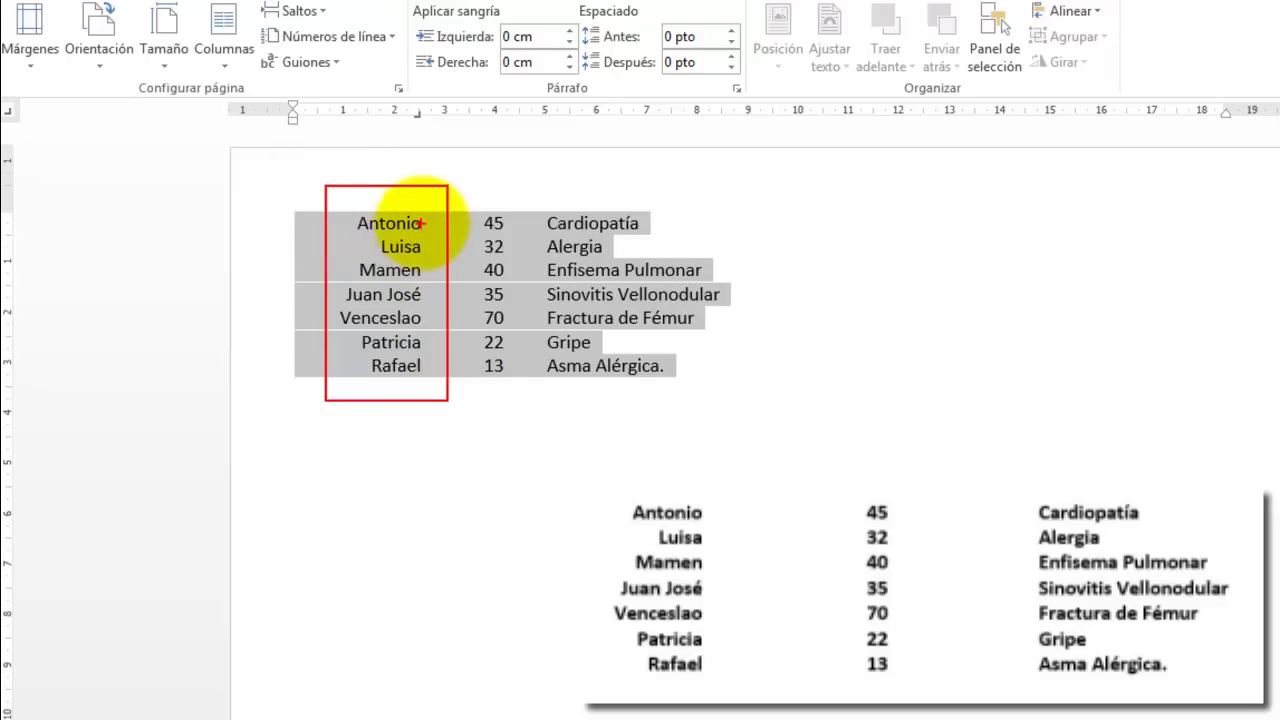
pyautogui.moveTo(424, 216)
pyautogui.mouseDown()
pyautogui.moveTo(443, 386)
pyautogui.moveTo(423, 385)
pyautogui.mouseUp()
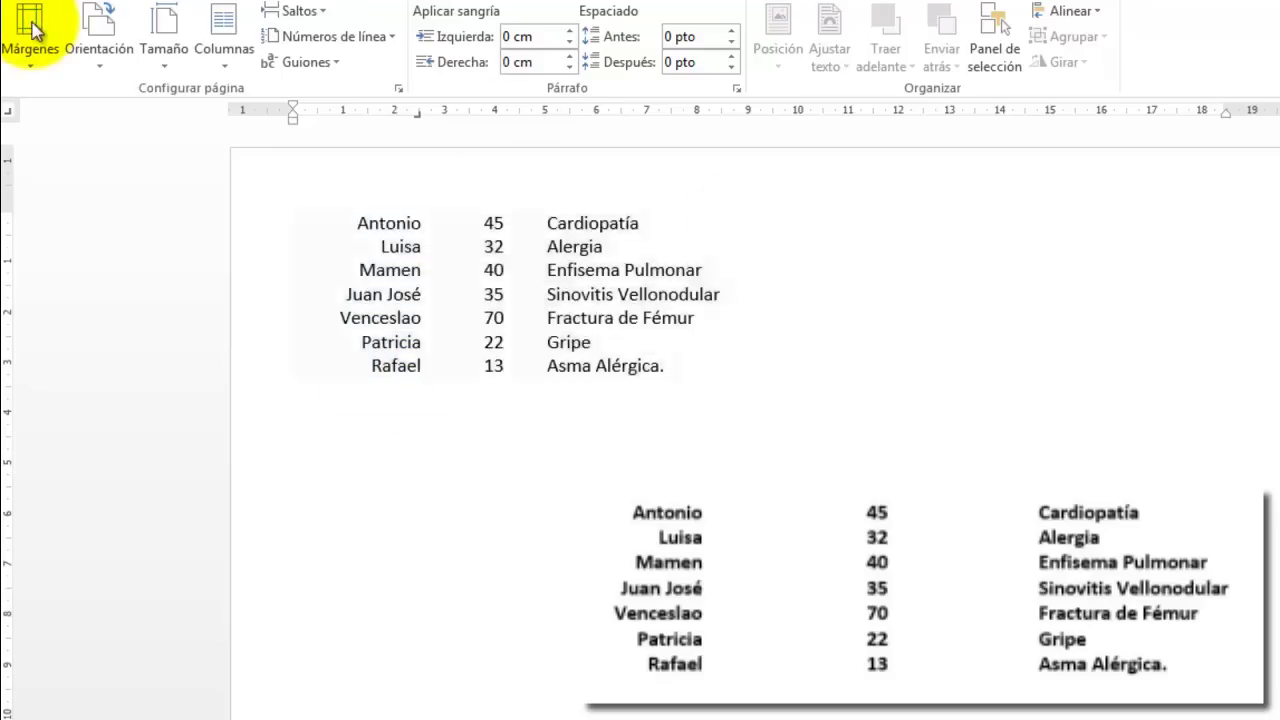
pyautogui.press('Escape')
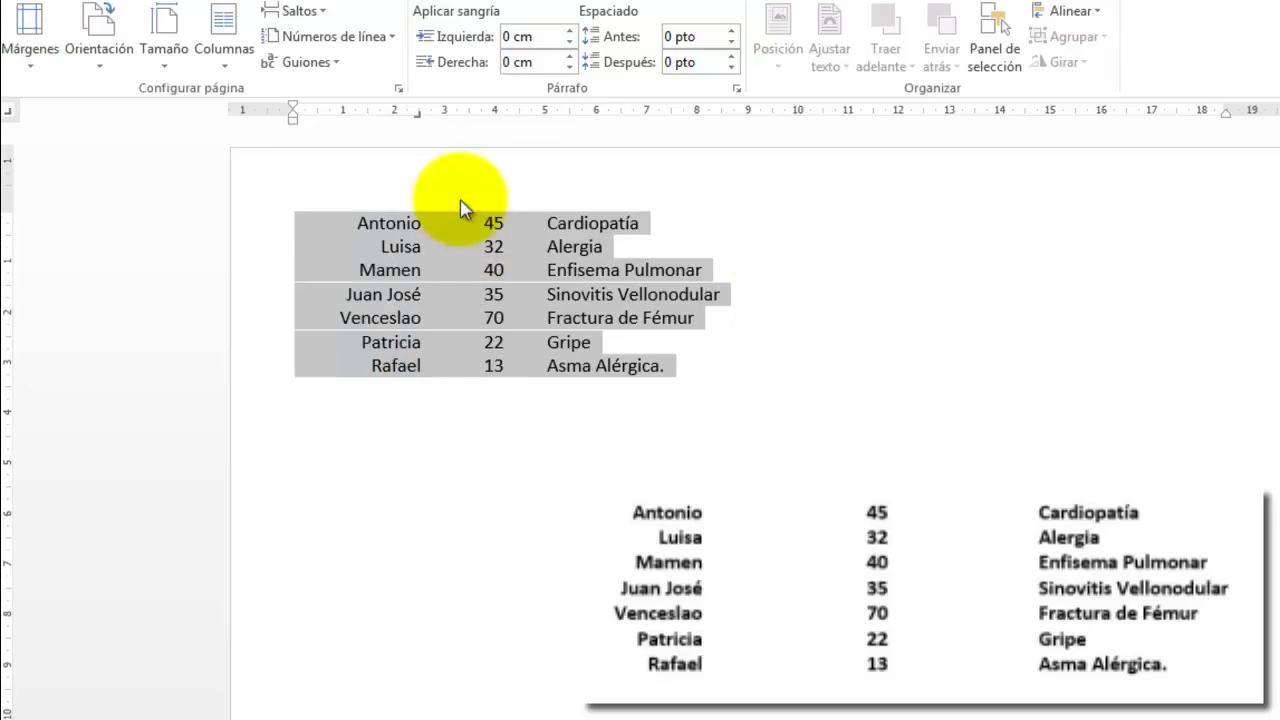
# Add a centred tab stop at about 9.25 cm for the age column of the selected list.
pyautogui.click(9, 111)
pyautogui.click(10, 117)
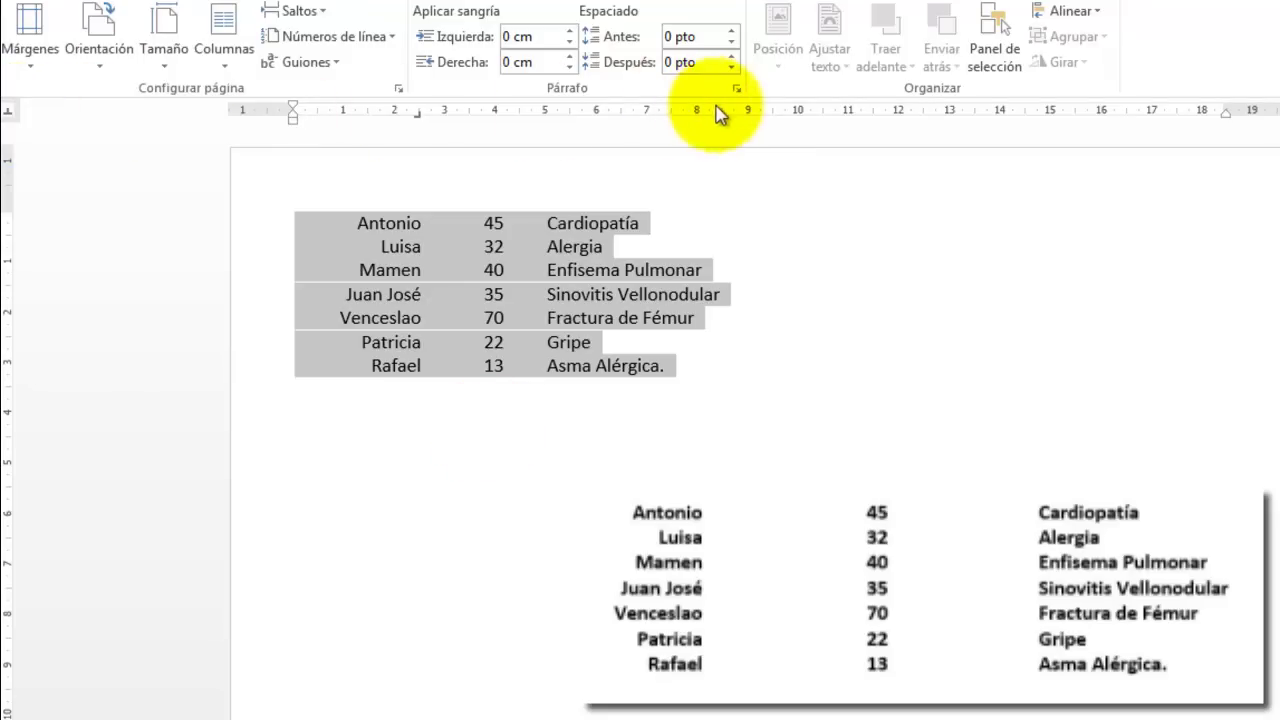
pyautogui.click(767, 112)
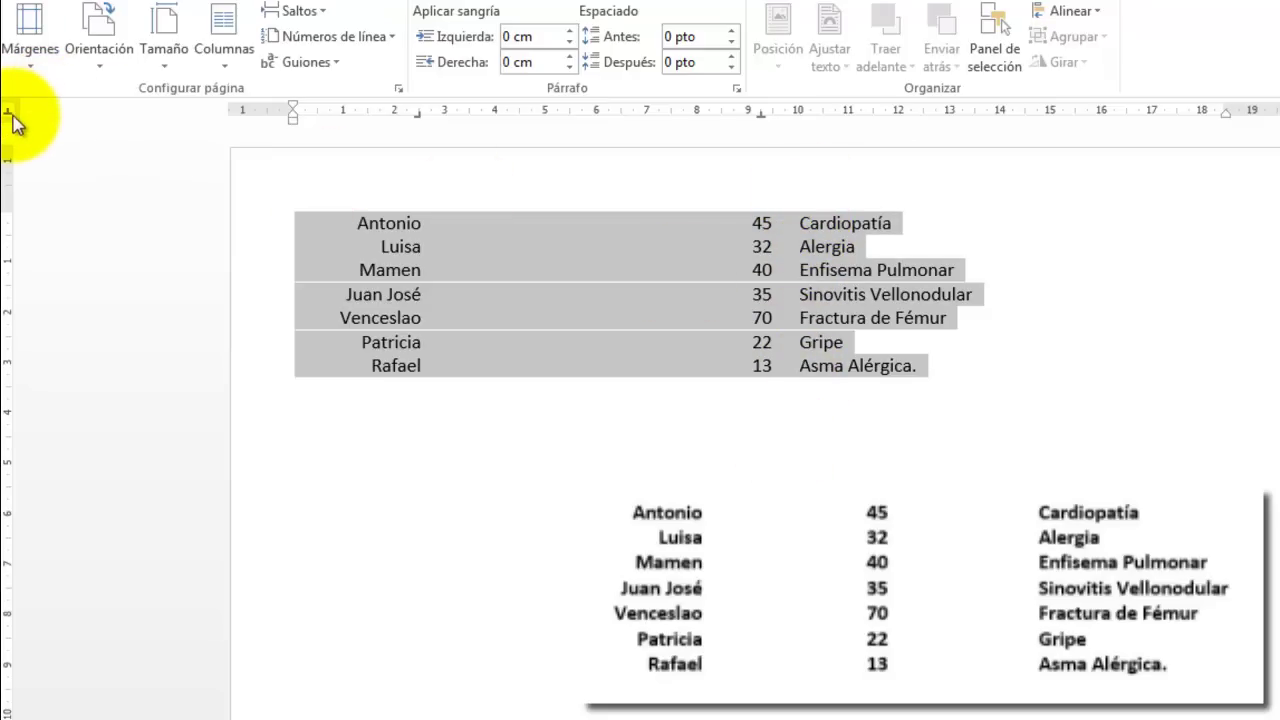
# Set a left tab stop at about 15 cm for the diagnosis column of the selected list.
pyautogui.click(10, 116)
pyautogui.click(10, 116)
pyautogui.click(10, 116)
pyautogui.click(10, 116)
pyautogui.click(10, 116)
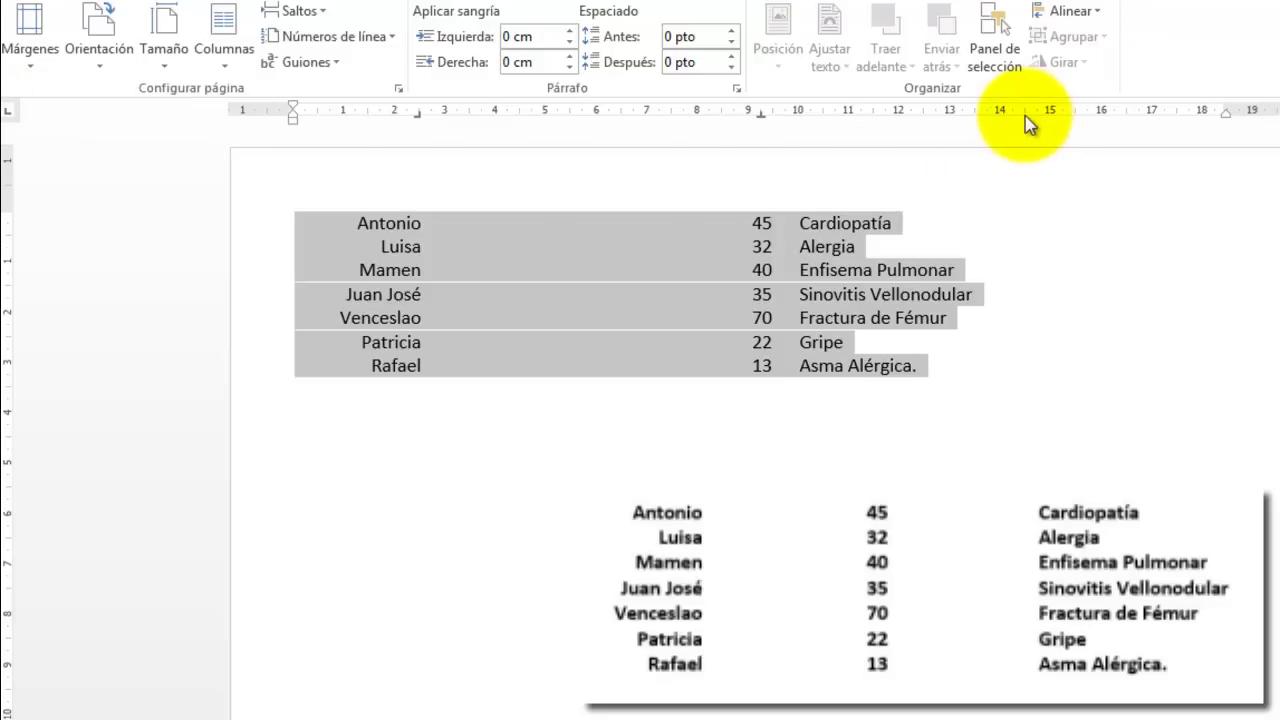
pyautogui.click(1176, 114)
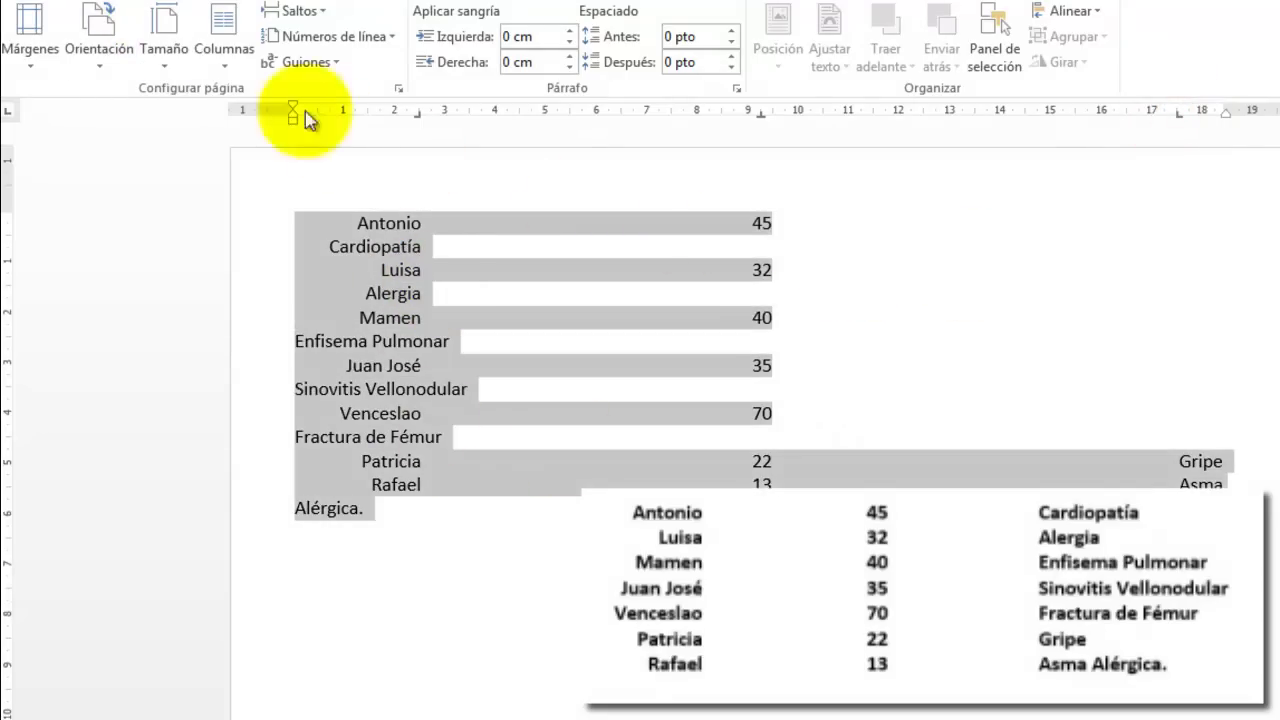
pyautogui.hotkey('ctrl', 'z')
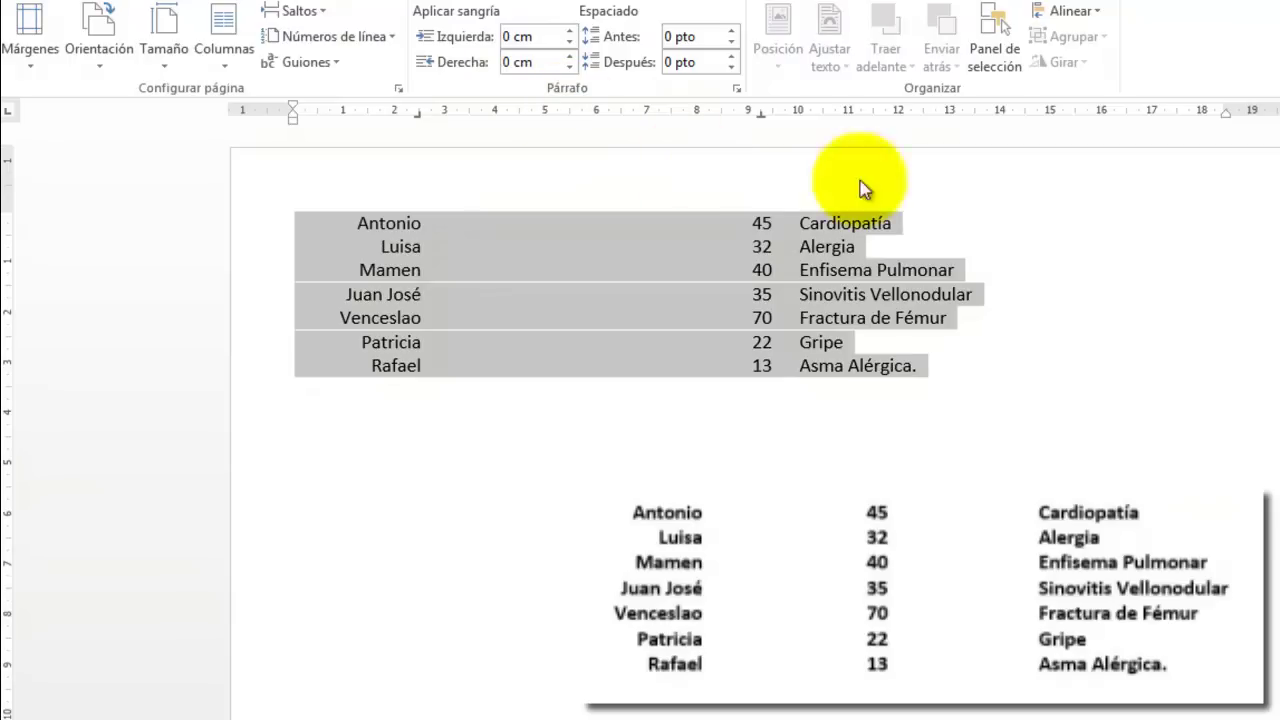
pyautogui.click(1055, 111)
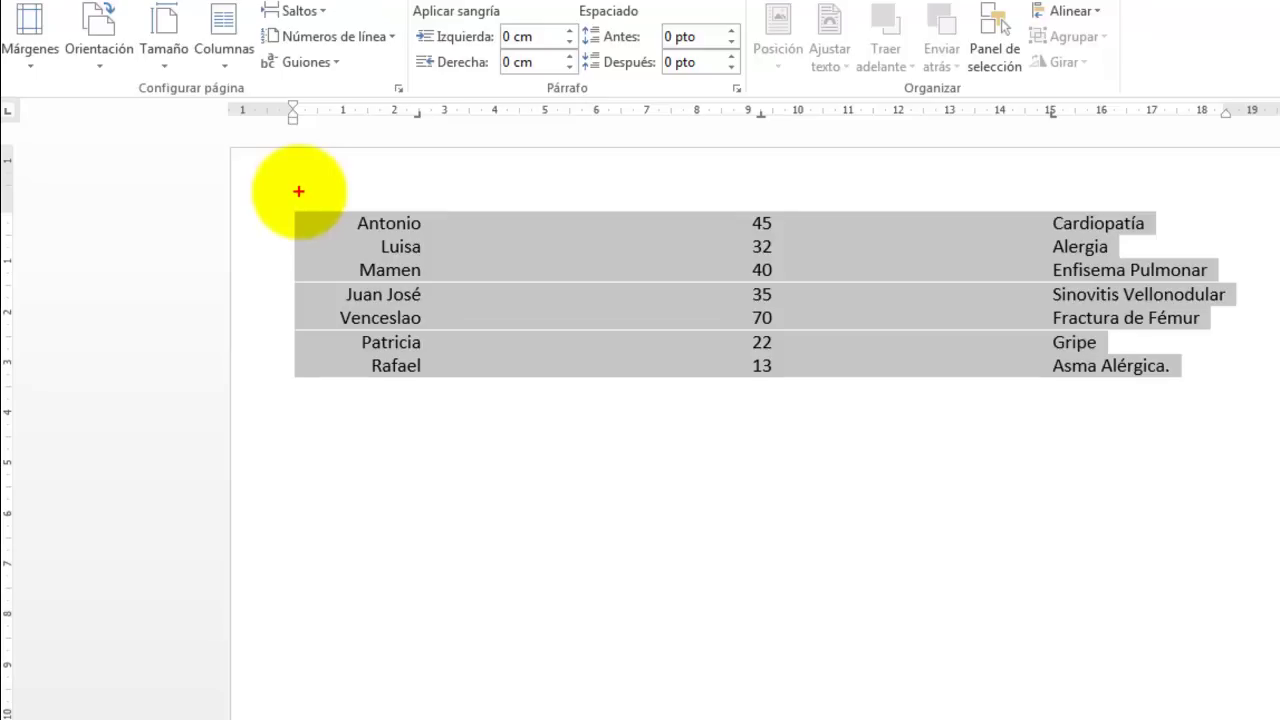
pyautogui.moveTo(298, 191); pyautogui.dragTo(480, 410)
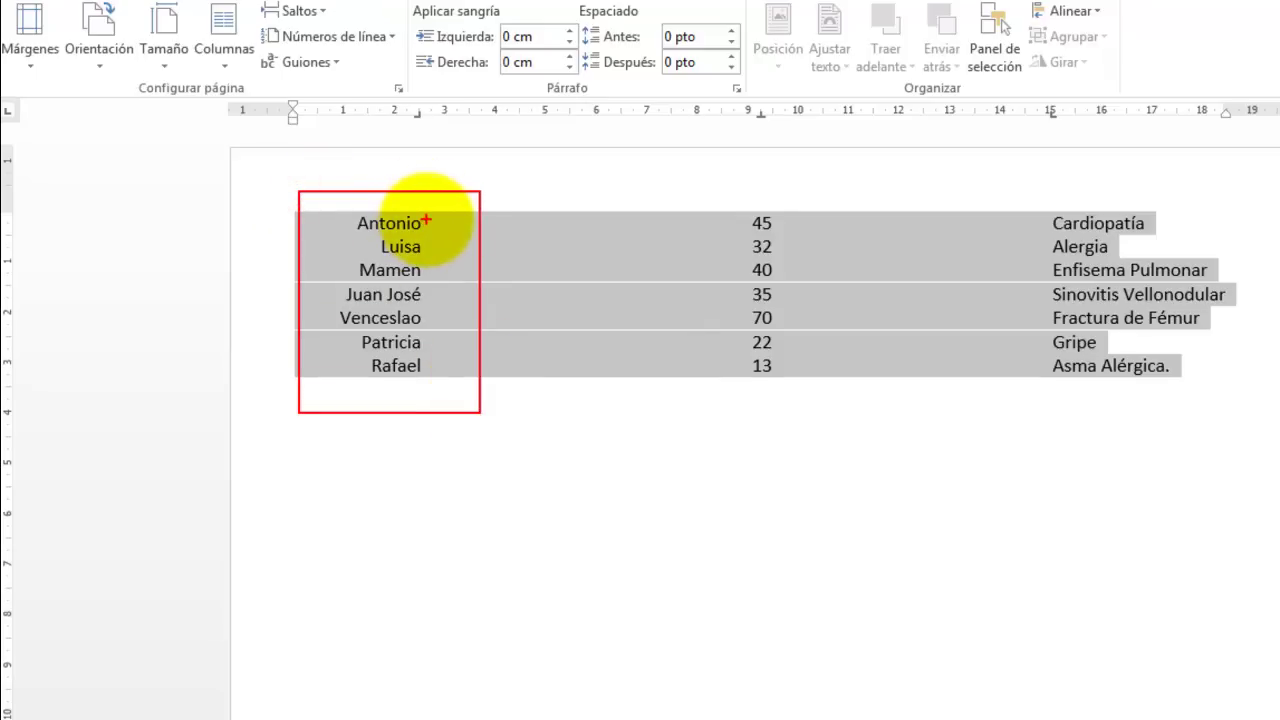
pyautogui.moveTo(426, 220); pyautogui.dragTo(426, 375)
pyautogui.moveTo(1031, 190)
pyautogui.mouseDown()
pyautogui.moveTo(1100, 338)
pyautogui.moveTo(1222, 430)
pyautogui.mouseUp()
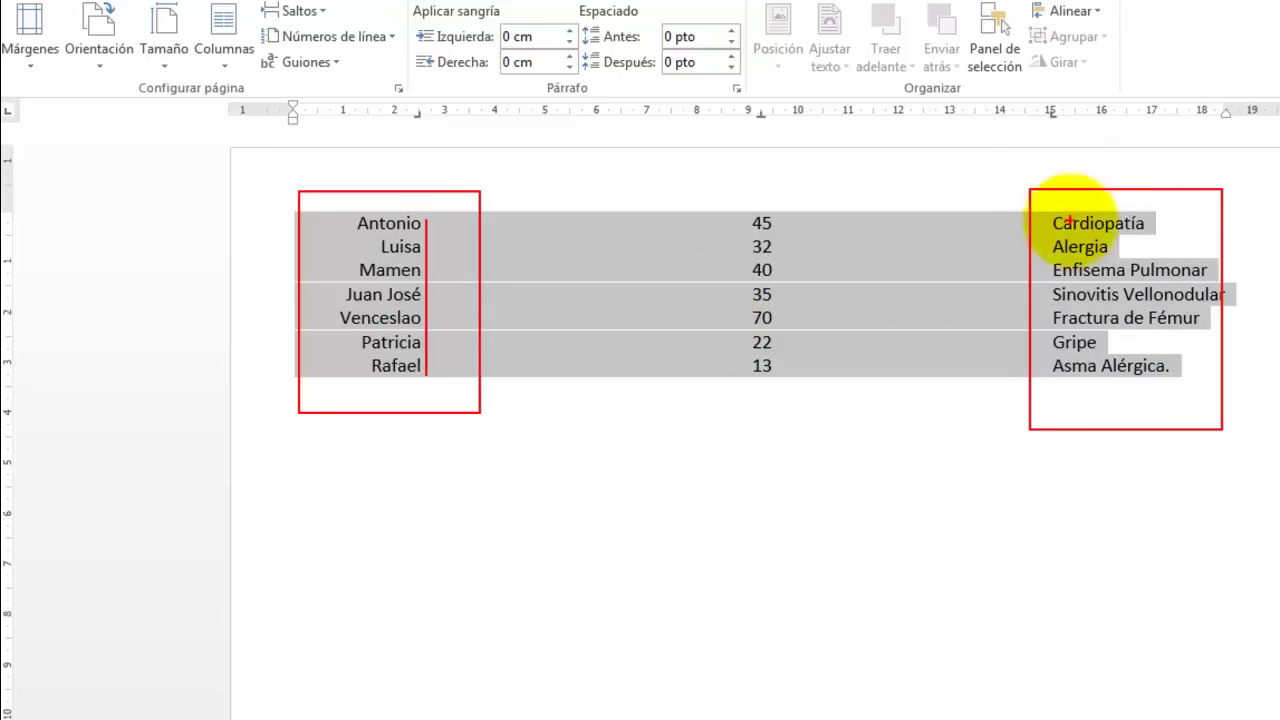
pyautogui.moveTo(1049, 214); pyautogui.dragTo(1050, 383)
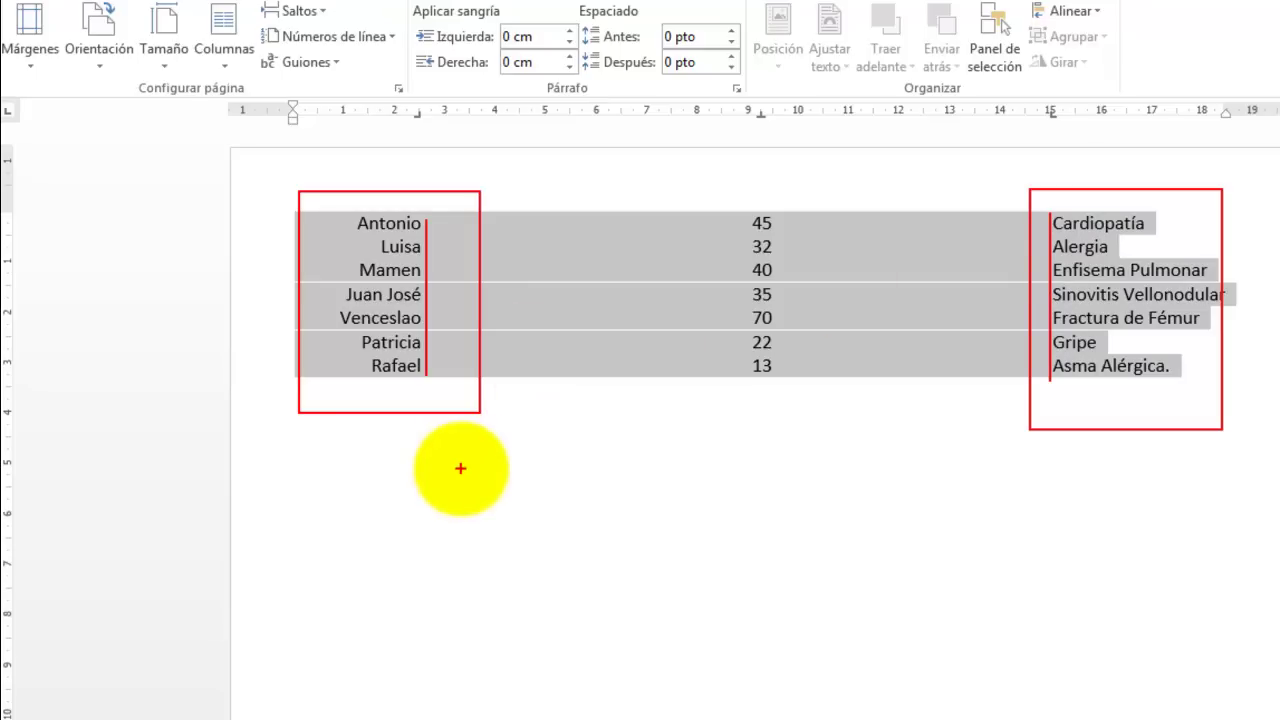
pyautogui.press('Escape')
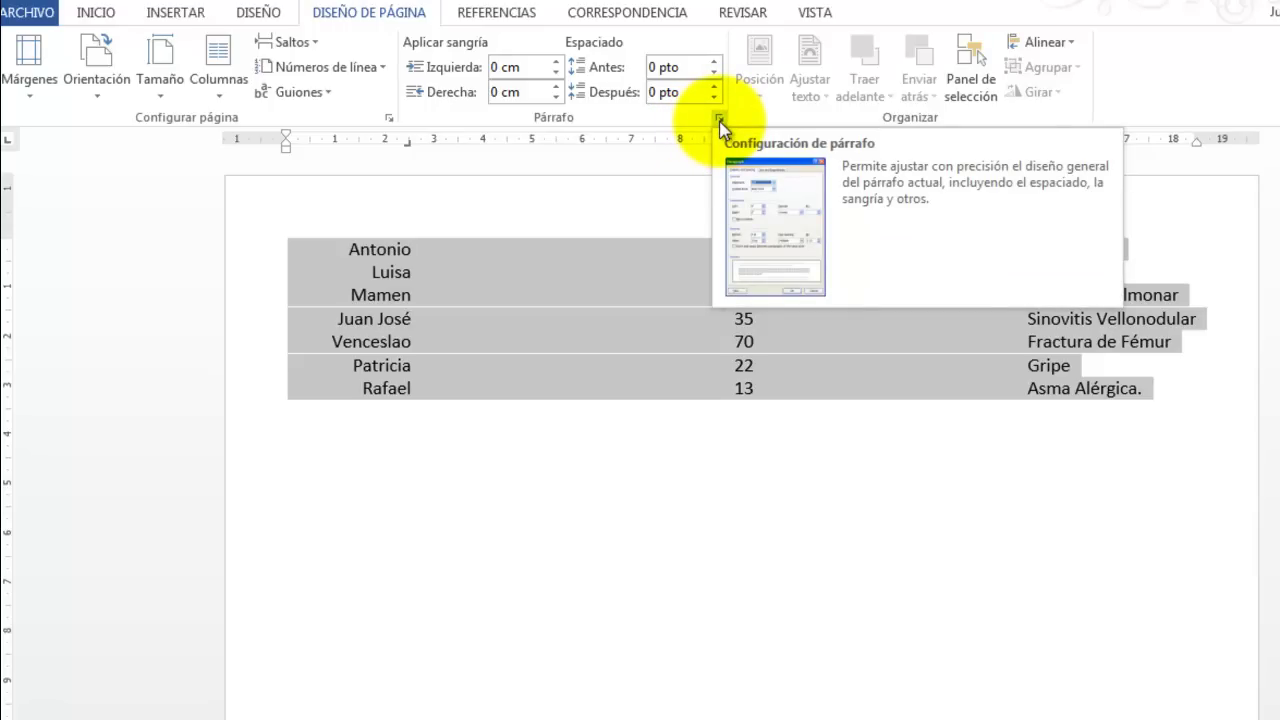
# Open the tab stop settings for the selected list and place the dialog clear of the text to compare its positions with the columns.
pyautogui.click(720, 120)
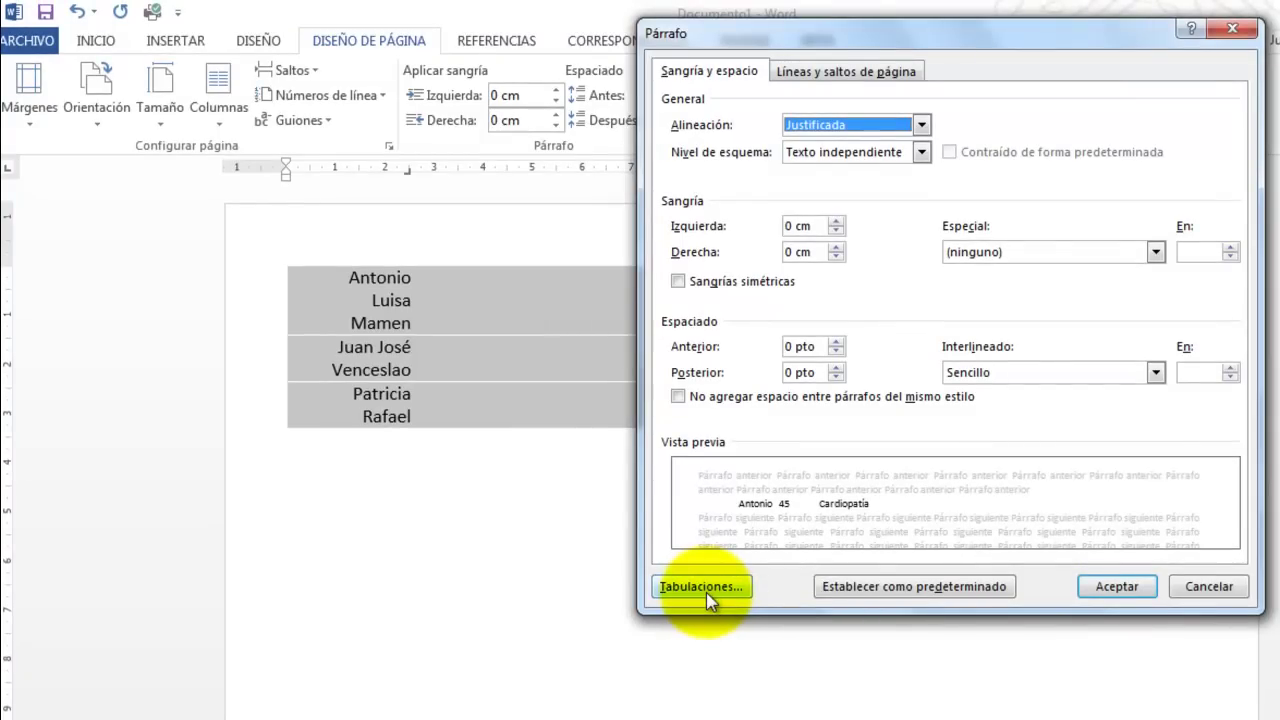
pyautogui.click(703, 587)
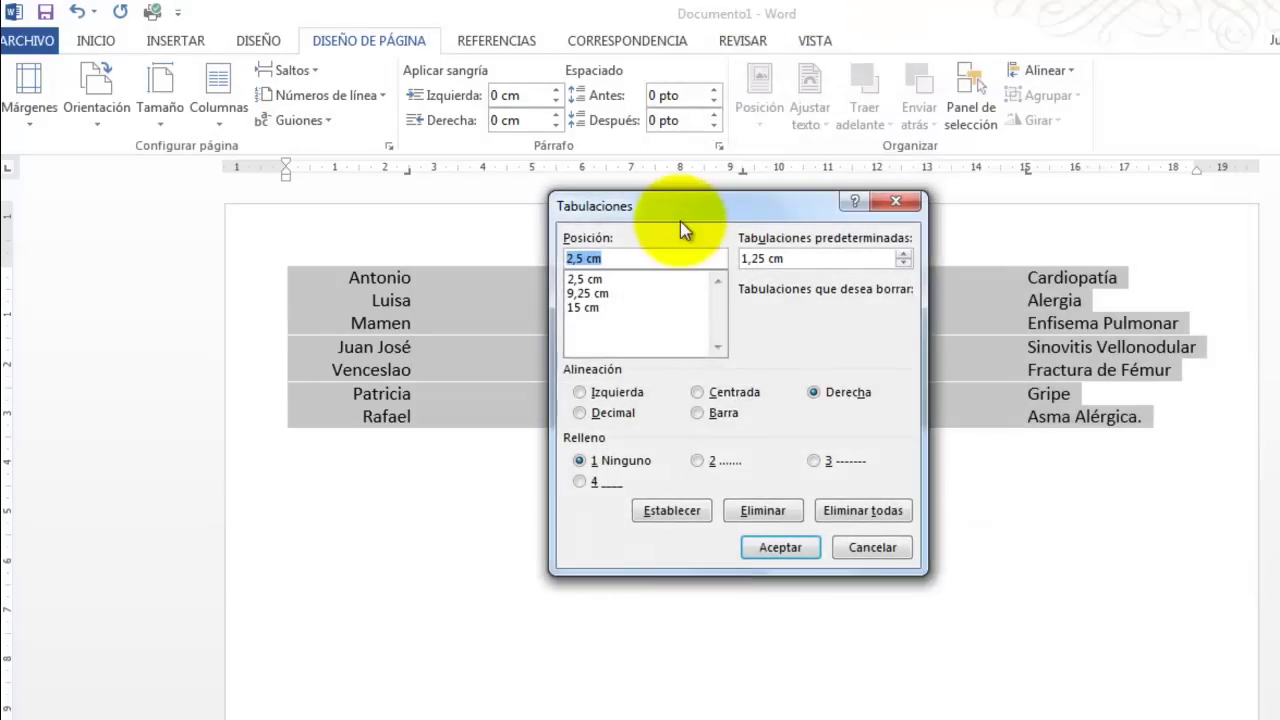
pyautogui.moveTo(686, 214); pyautogui.dragTo(835, 155)
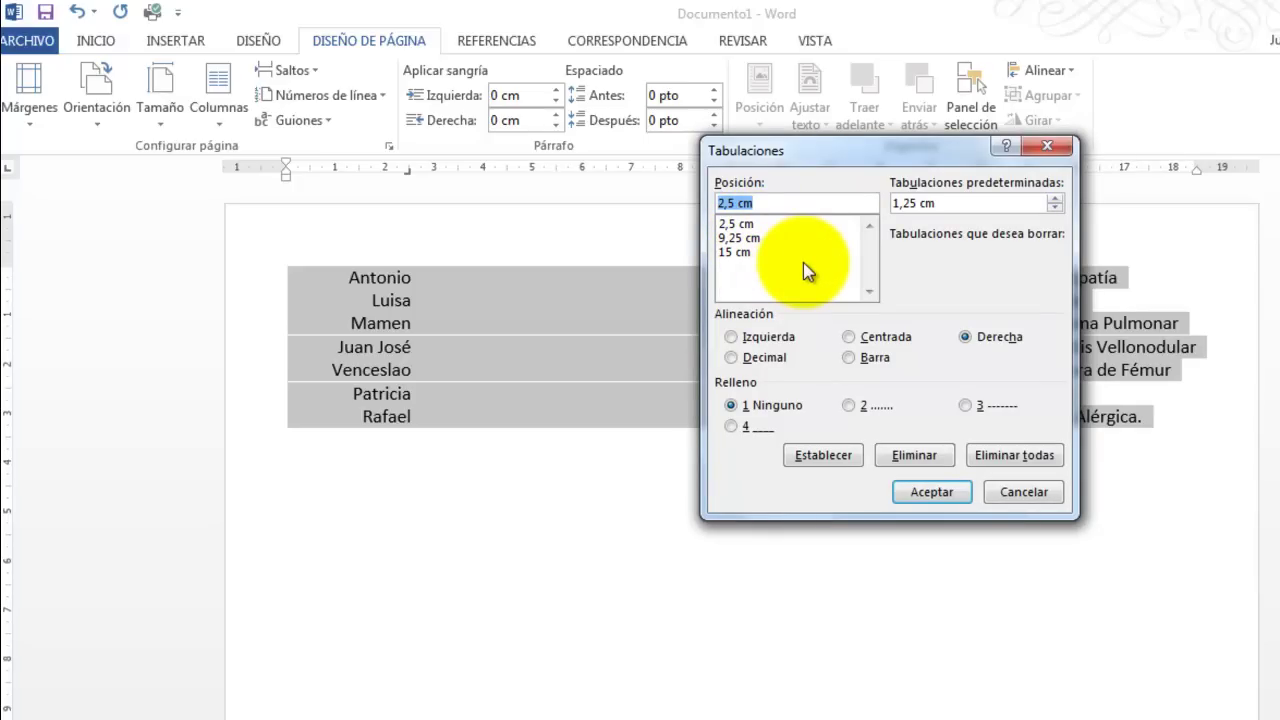
pyautogui.hotkey('ctrl', '2')
pyautogui.moveTo(713, 210); pyautogui.dragTo(778, 292)
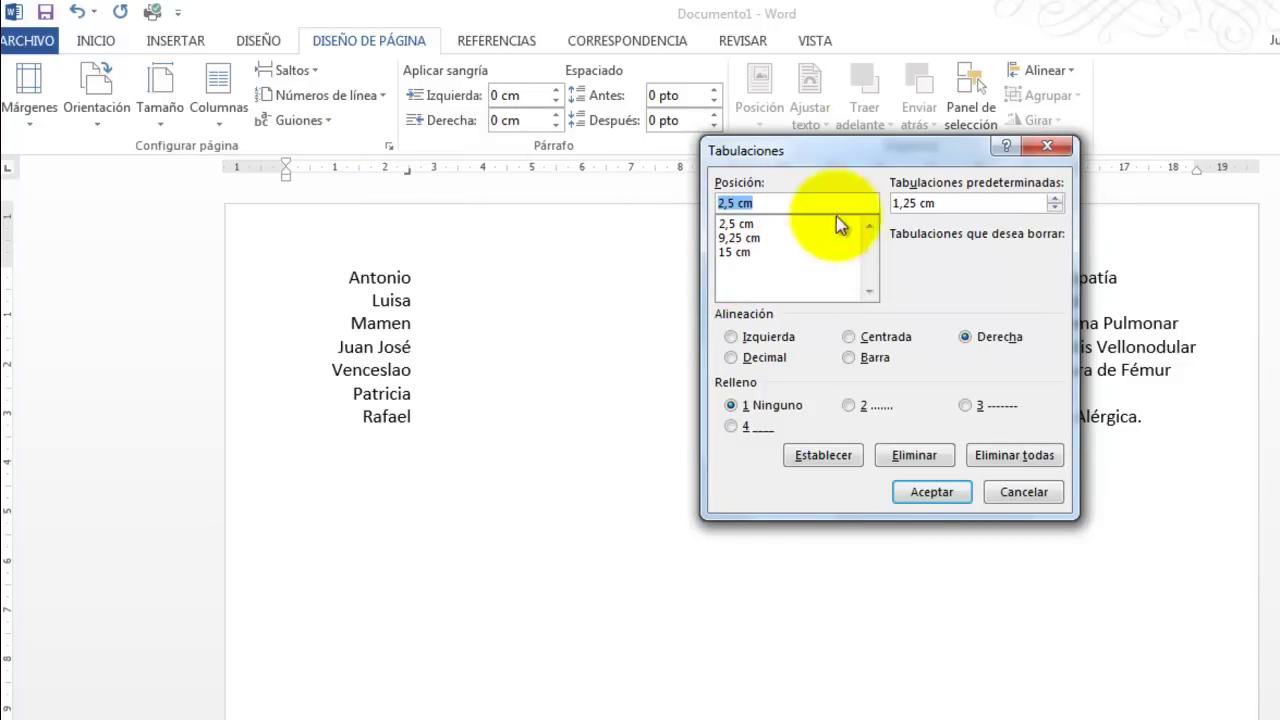
pyautogui.moveTo(849, 154); pyautogui.dragTo(695, 213)
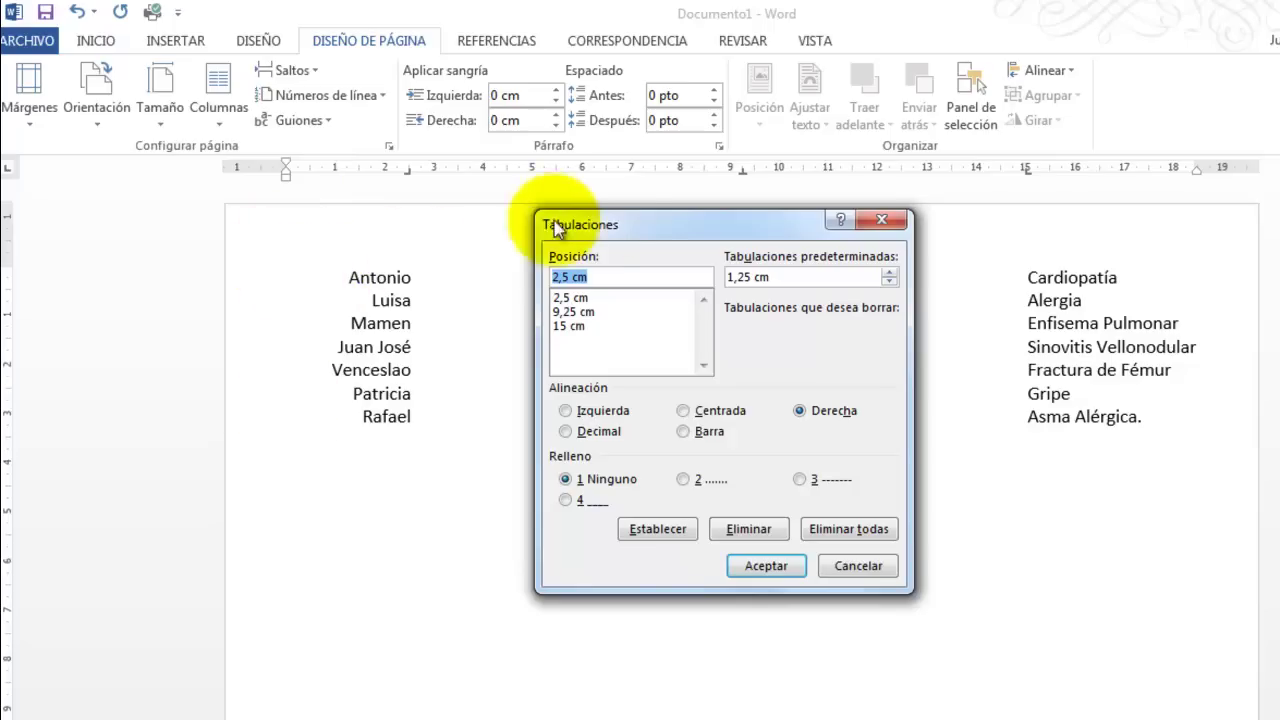
pyautogui.moveTo(609, 214); pyautogui.dragTo(598, 468)
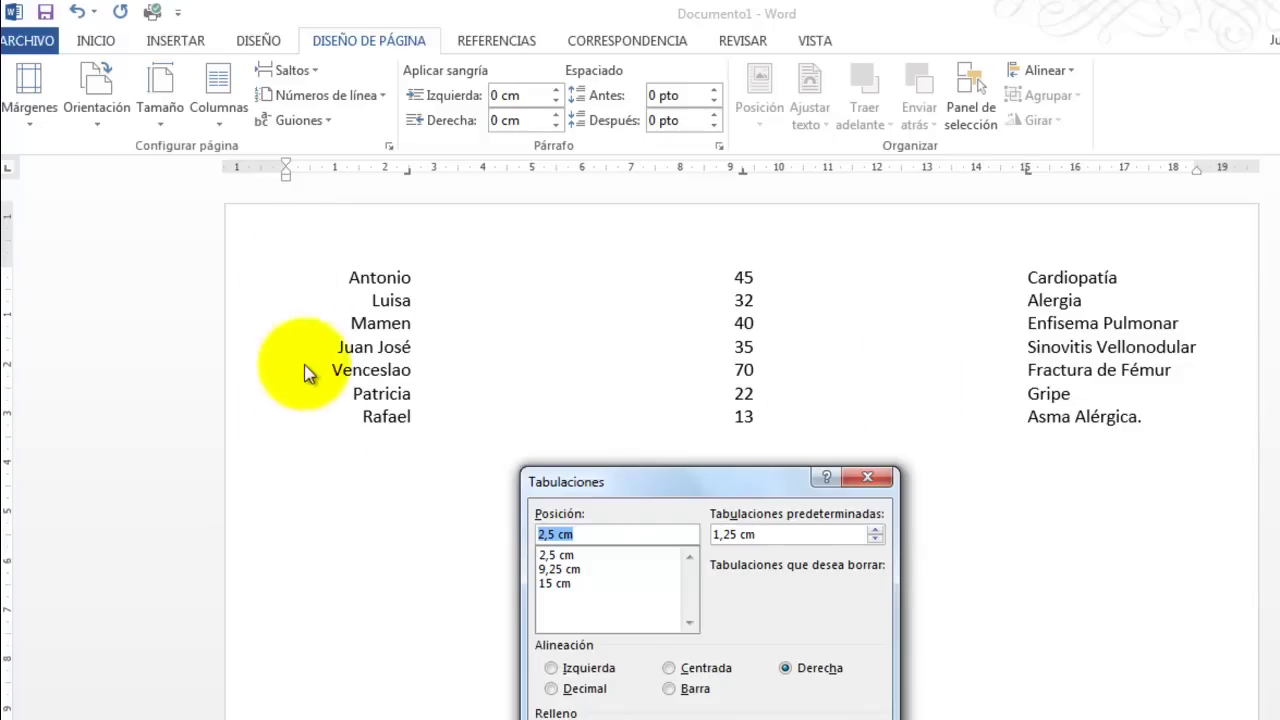
pyautogui.moveTo(740, 474); pyautogui.dragTo(734, 223)
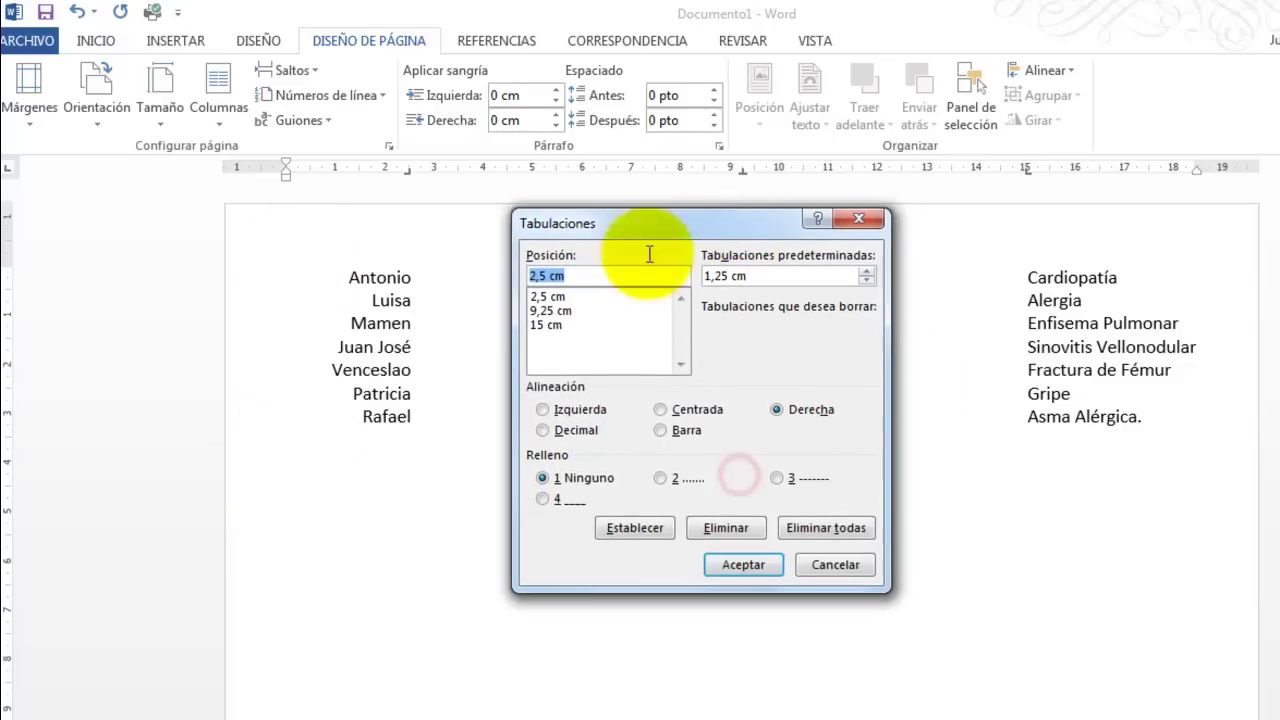
# Try applying dashed leader style 3 with the 2.5 cm tab stop, and undo the change.
pyautogui.click(778, 479)
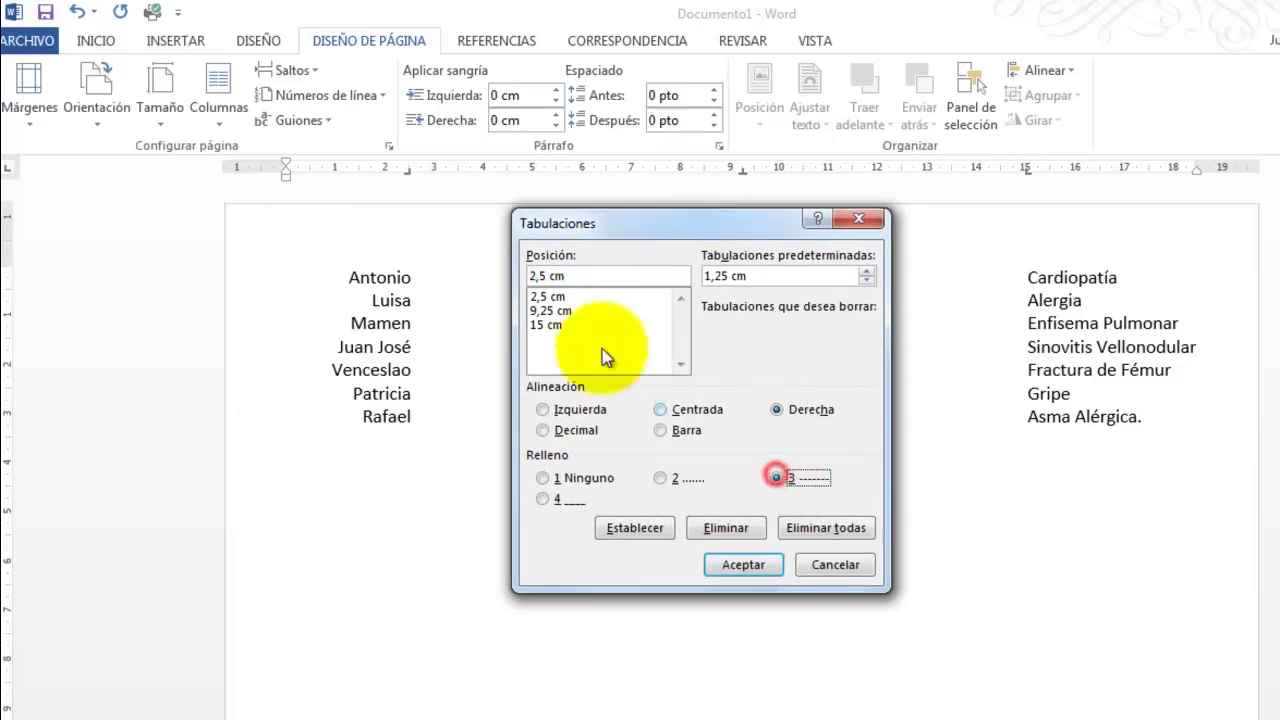
pyautogui.click(743, 565)
pyautogui.click(485, 487)
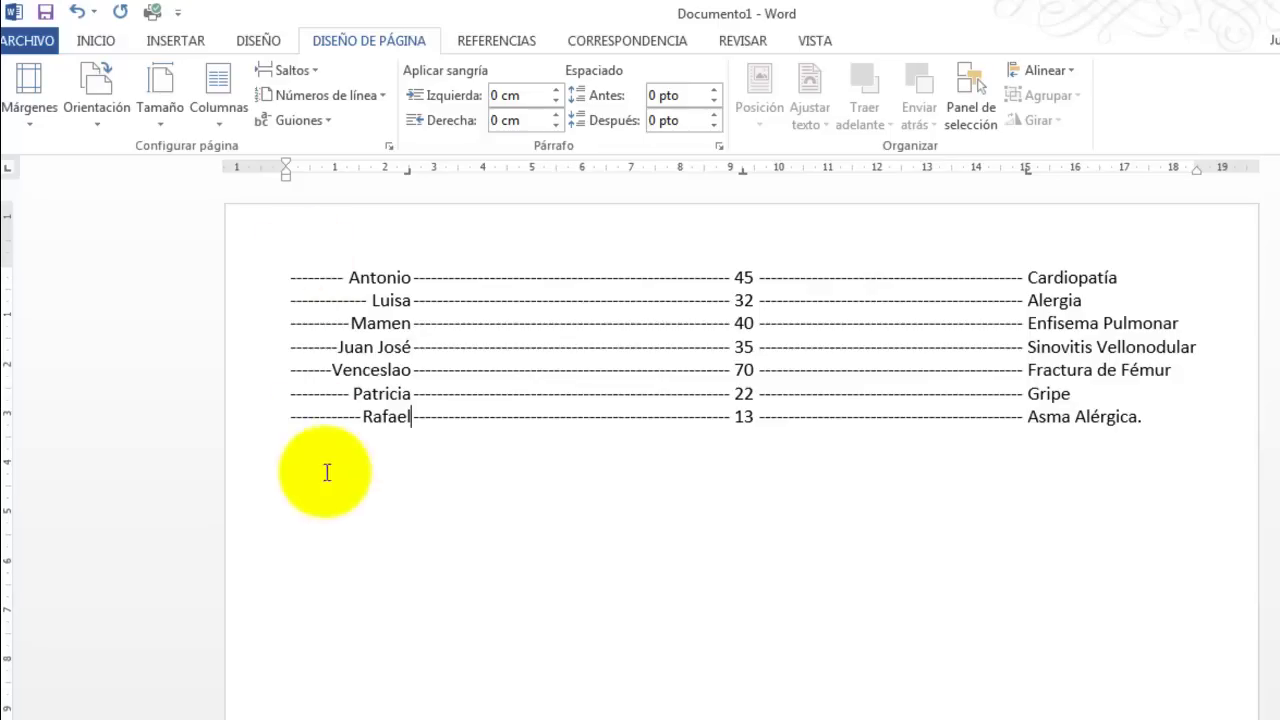
pyautogui.click(70, 14)
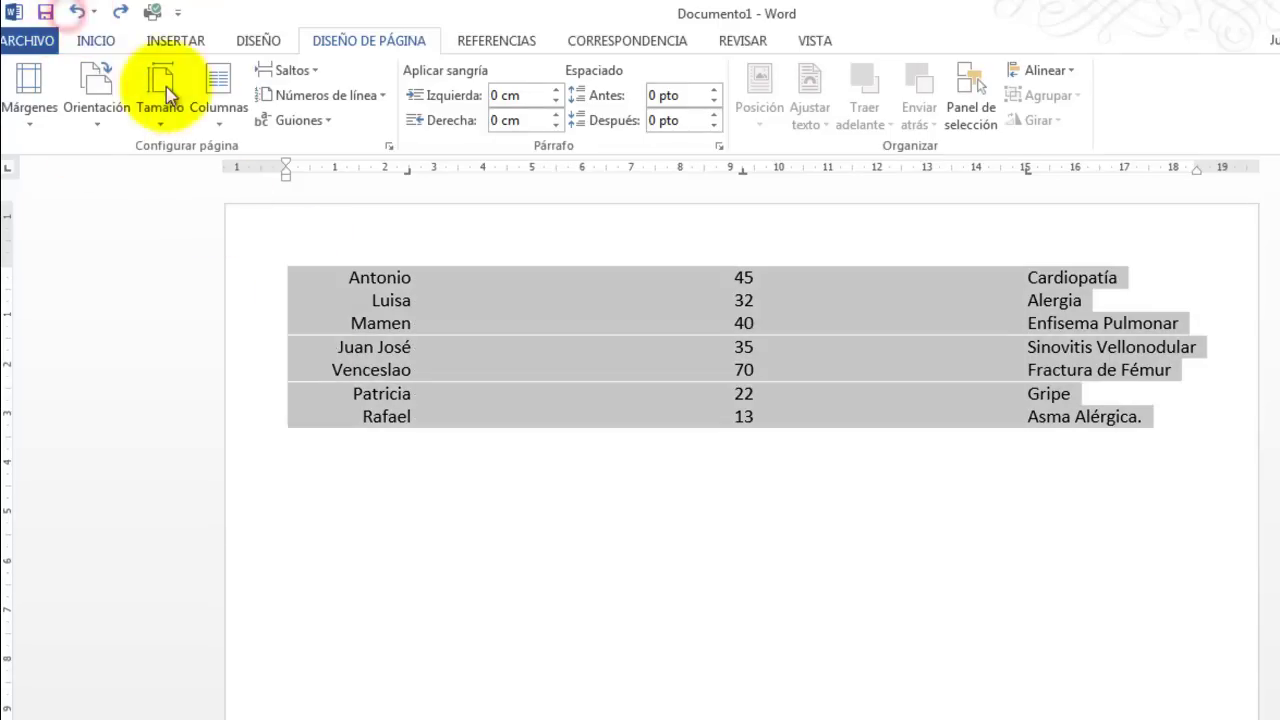
# Reopen the tab stop settings and set dashed leader style 3 for the centred tab stop at 9.25 cm.
pyautogui.click(719, 147)
pyautogui.click(697, 663)
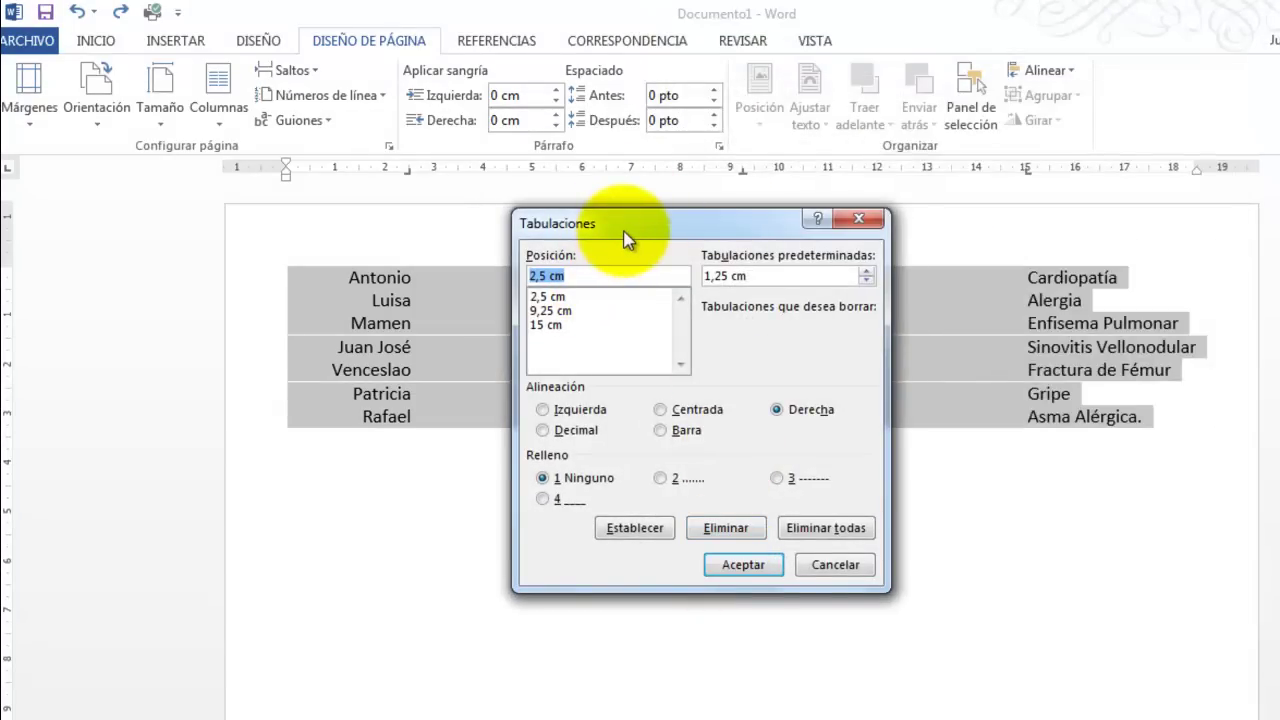
pyautogui.click(553, 311)
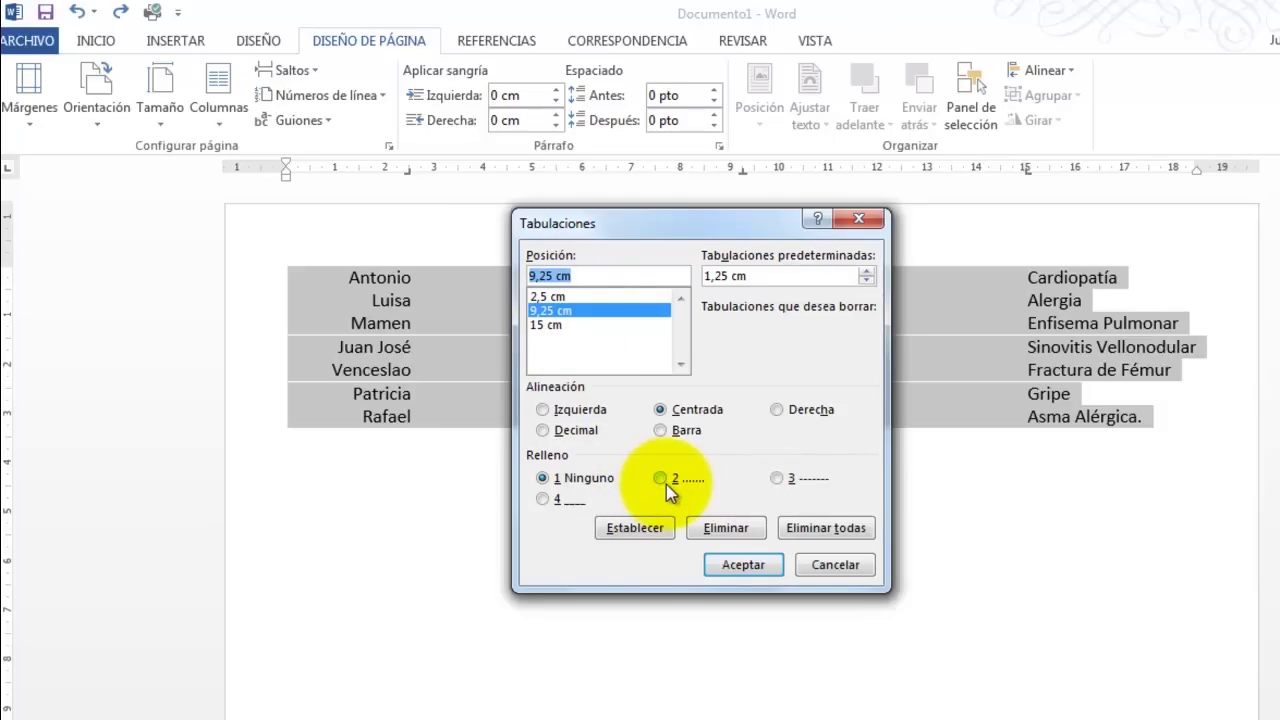
pyautogui.click(778, 479)
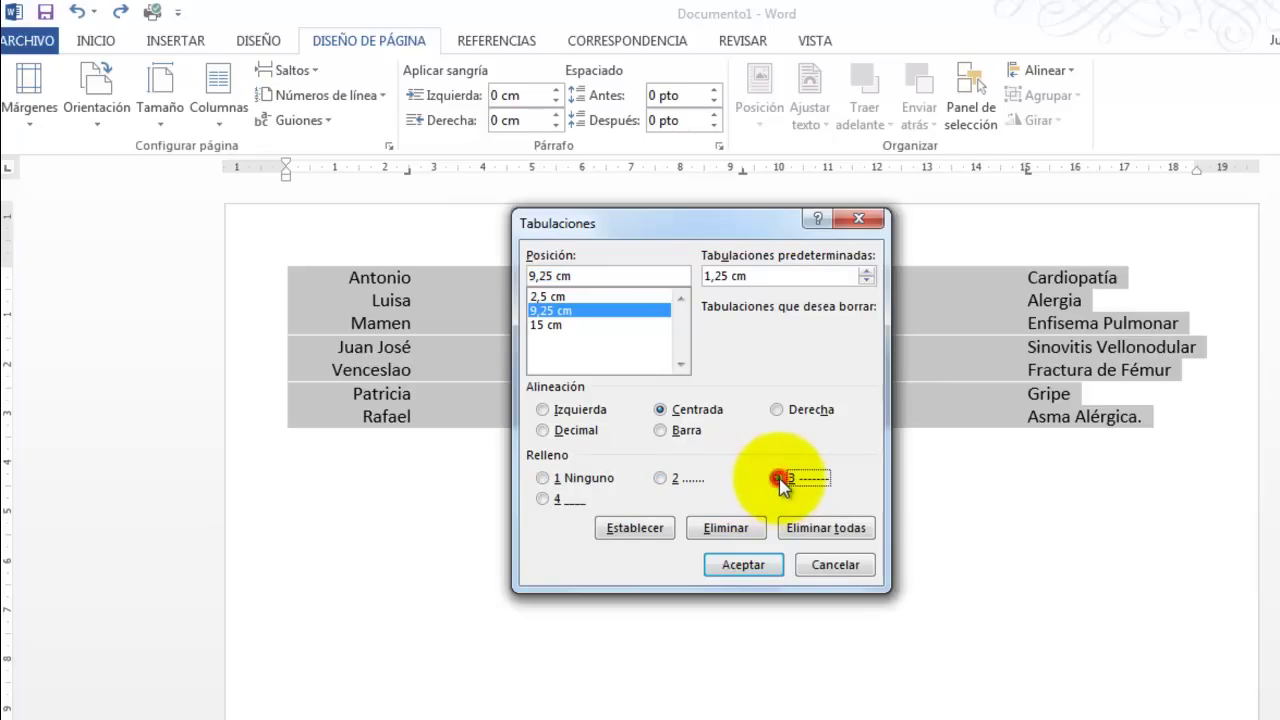
pyautogui.click(640, 533)
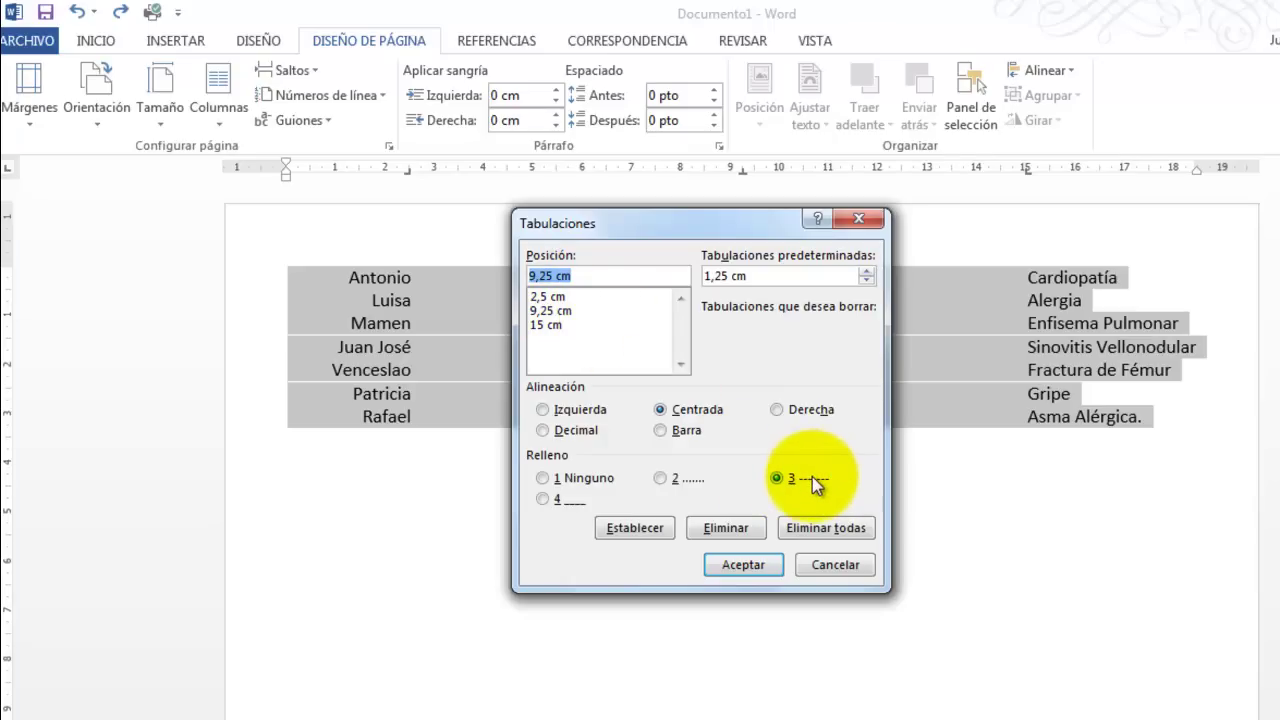
# Set dashed leader style 3 for the left tab stop at 15 cm and apply the tab settings to the list.
pyautogui.click(552, 326)
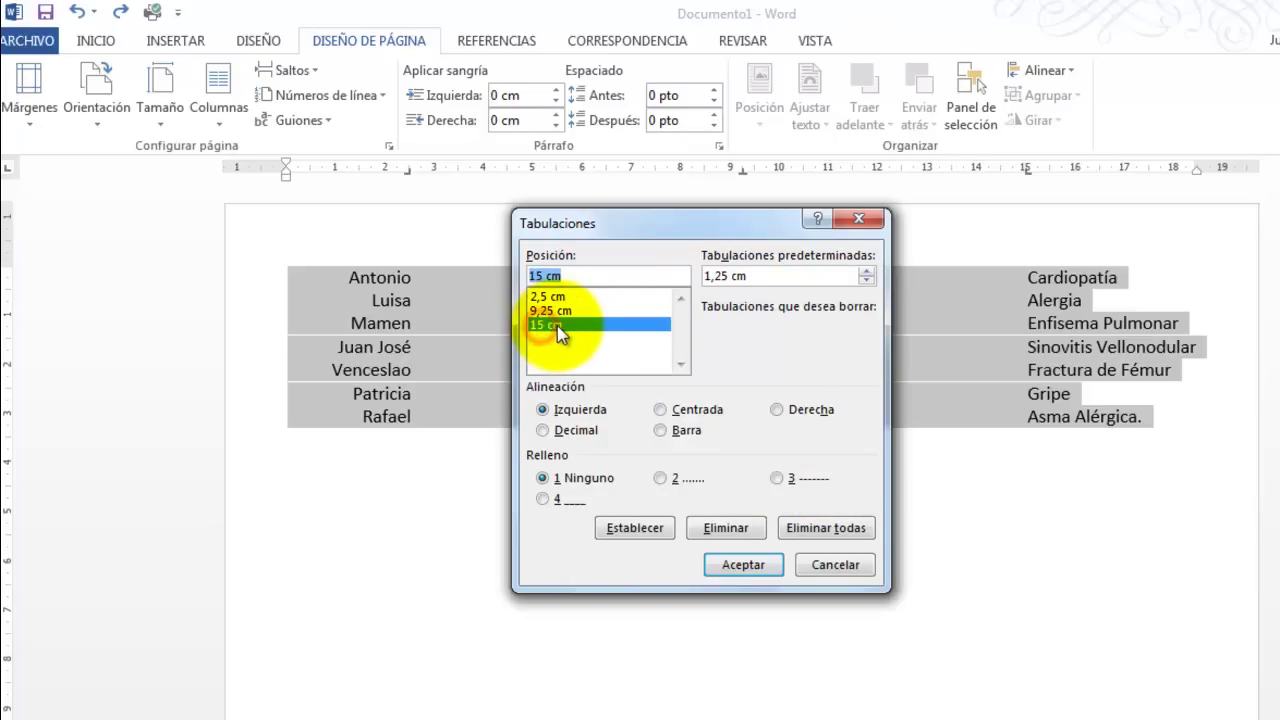
pyautogui.click(779, 479)
pyautogui.click(634, 528)
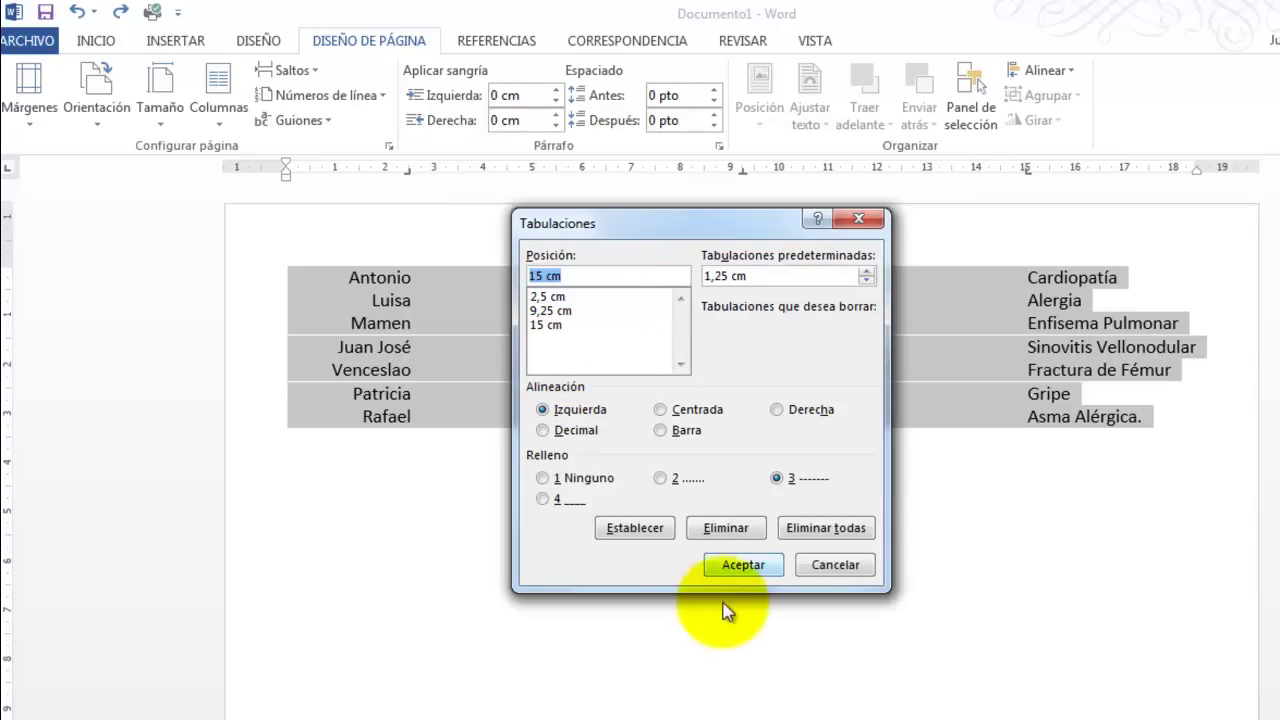
pyautogui.click(743, 564)
pyautogui.click(766, 583)
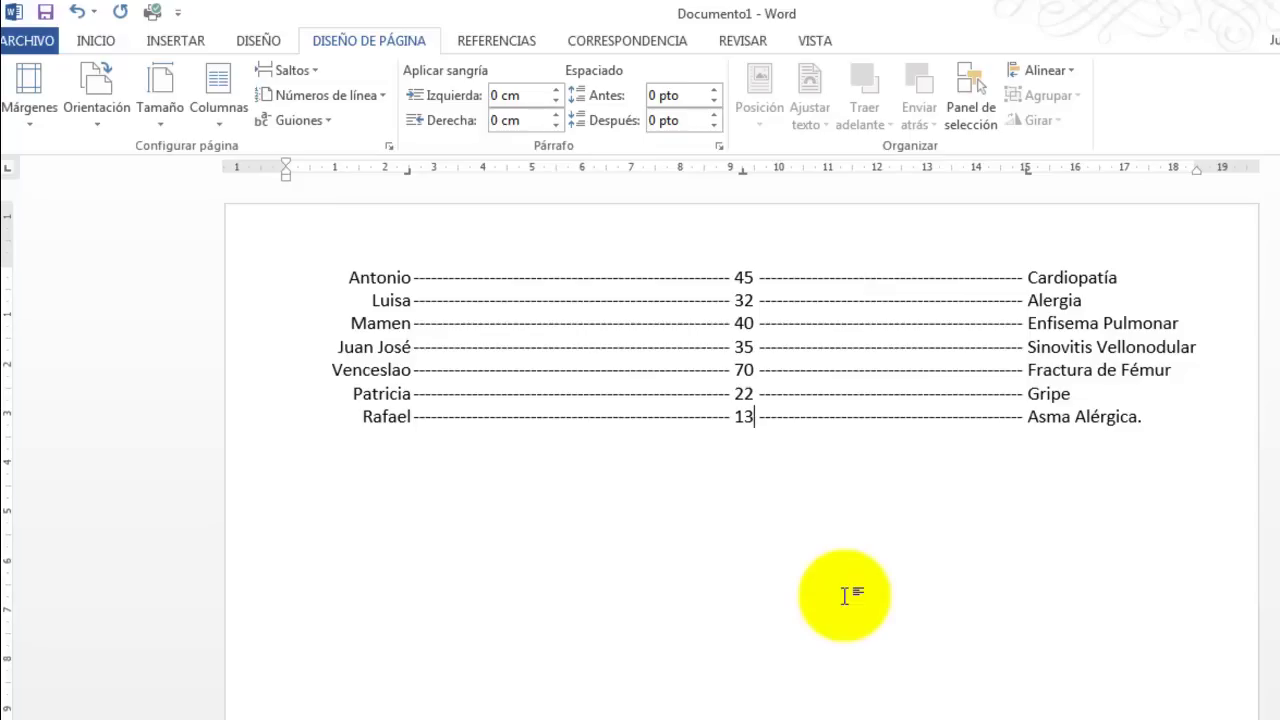
# Select the whole list and move the age column's centred tab stop to about 9.75 cm.
pyautogui.hotkey('ctrl', 'a')
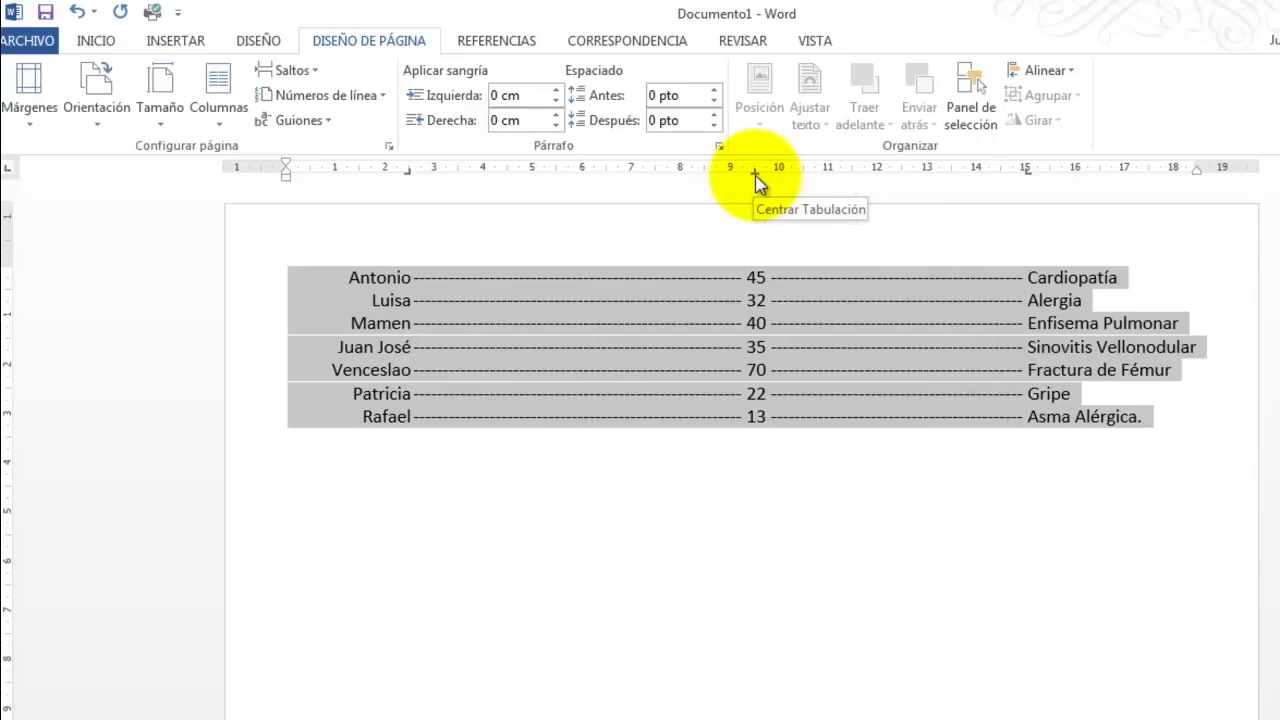
pyautogui.moveTo(755, 174); pyautogui.dragTo(755, 174)
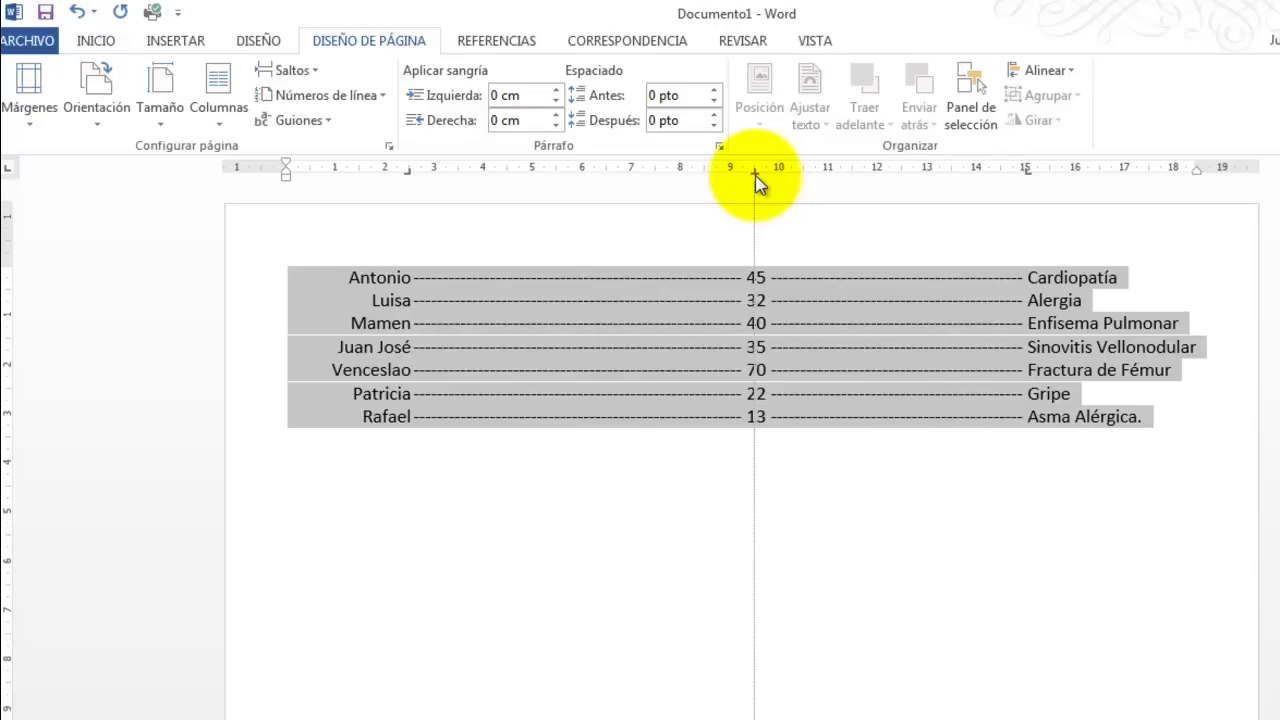
pyautogui.moveTo(755, 175)
pyautogui.mouseDown()
pyautogui.moveTo(667, 173)
pyautogui.moveTo(808, 190)
pyautogui.moveTo(856, 240)
pyautogui.moveTo(809, 178)
pyautogui.moveTo(876, 184)
pyautogui.moveTo(748, 184)
pyautogui.moveTo(824, 177)
pyautogui.moveTo(671, 166)
pyautogui.moveTo(768, 184)
pyautogui.mouseUp()
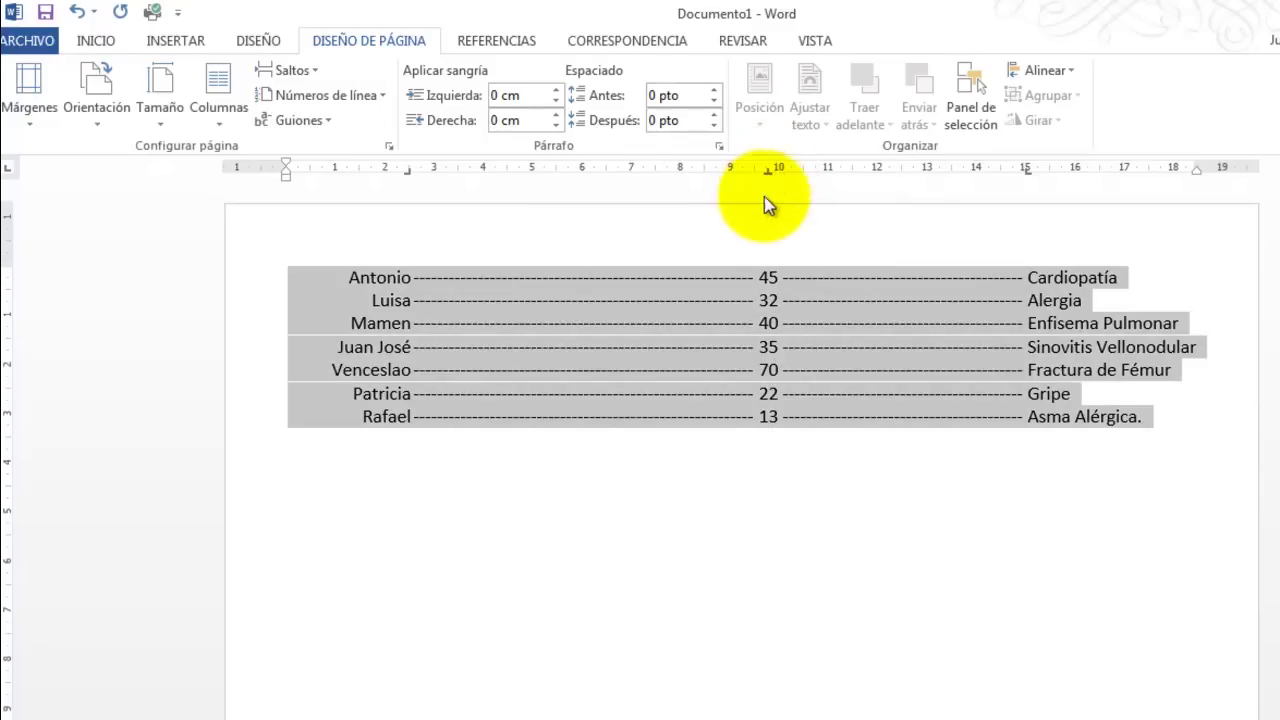
pyautogui.click(1187, 436)
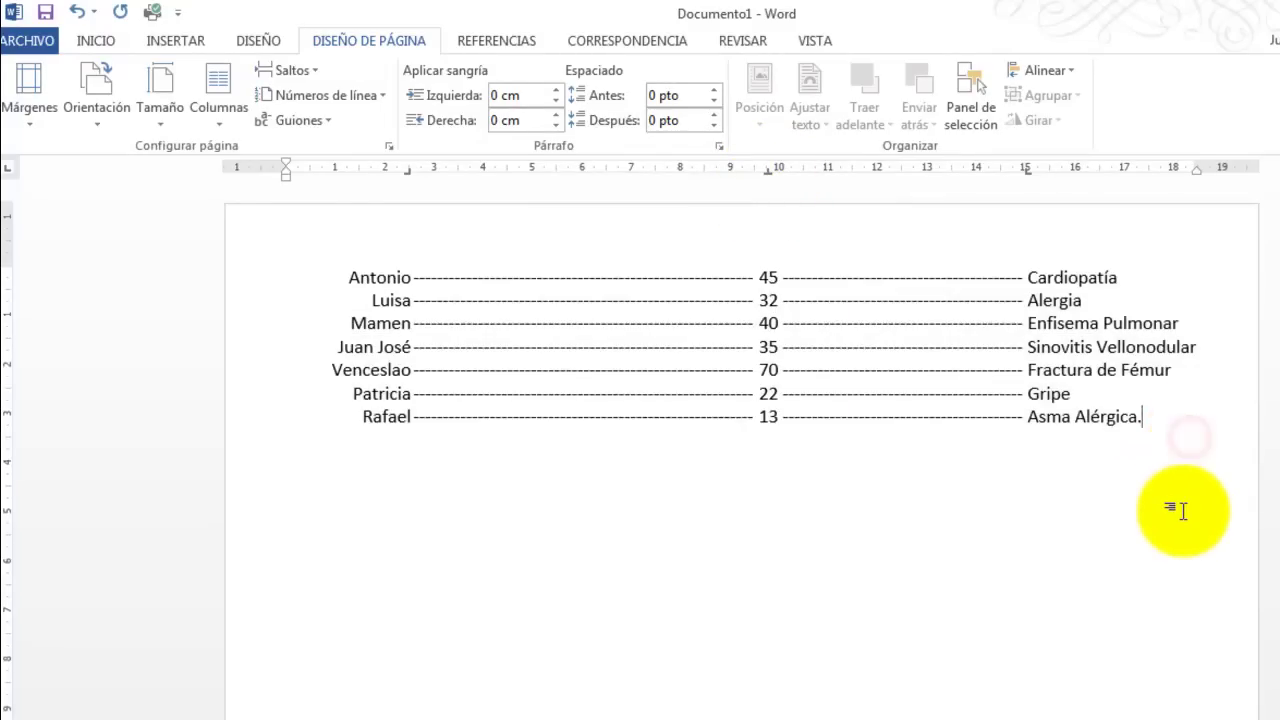
# Reselect the whole list and move the name column's right tab stop to about 2.25 cm.
pyautogui.tripleClick(286, 430)
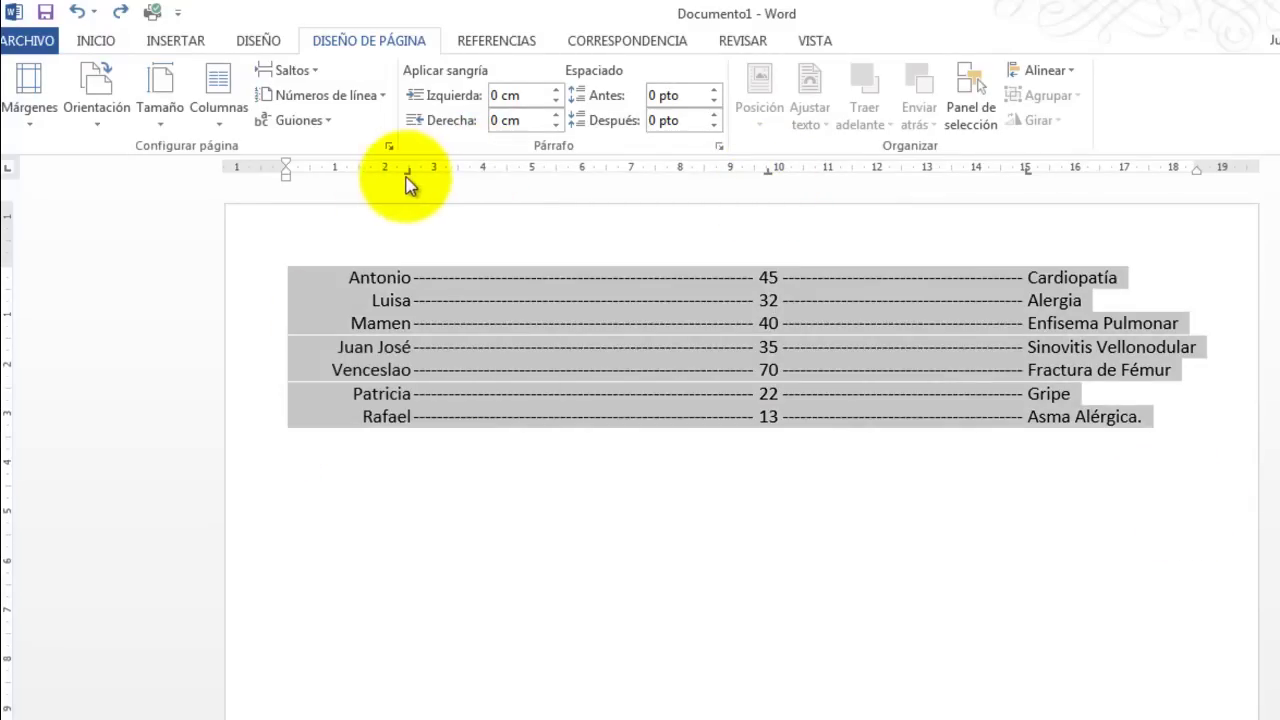
pyautogui.moveTo(409, 173)
pyautogui.mouseDown()
pyautogui.moveTo(480, 191)
pyautogui.moveTo(398, 176)
pyautogui.mouseUp()
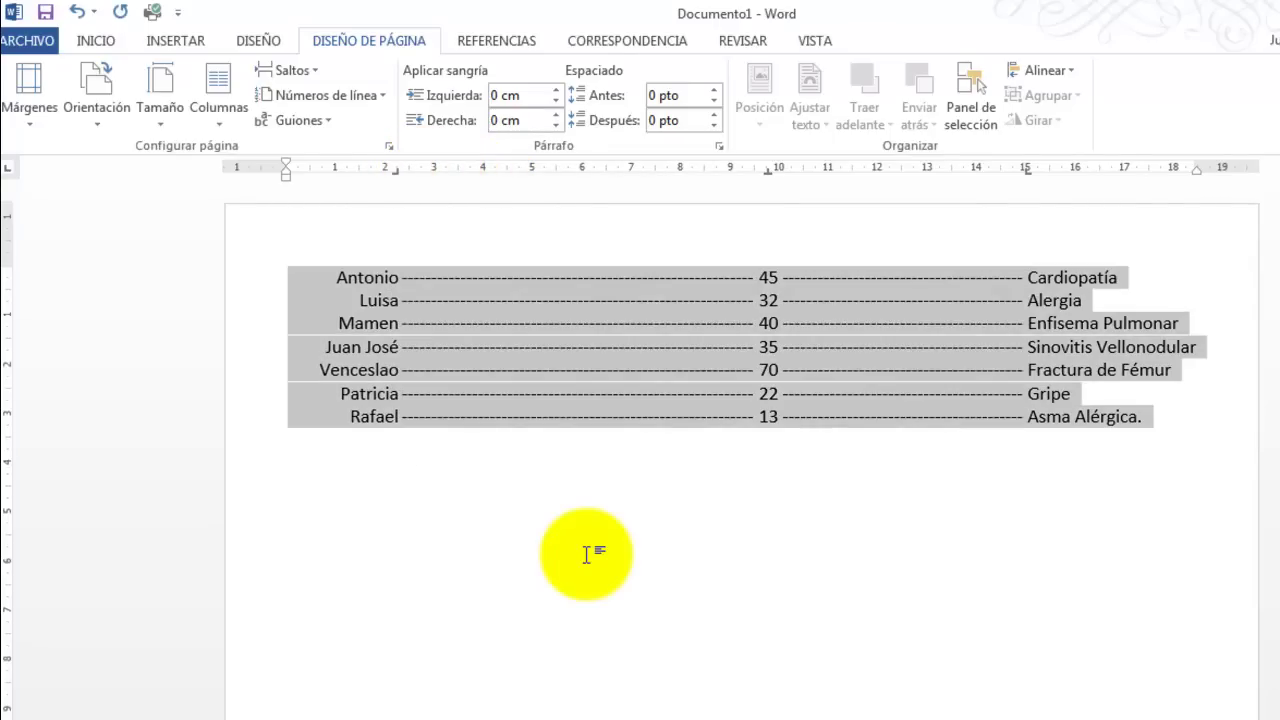